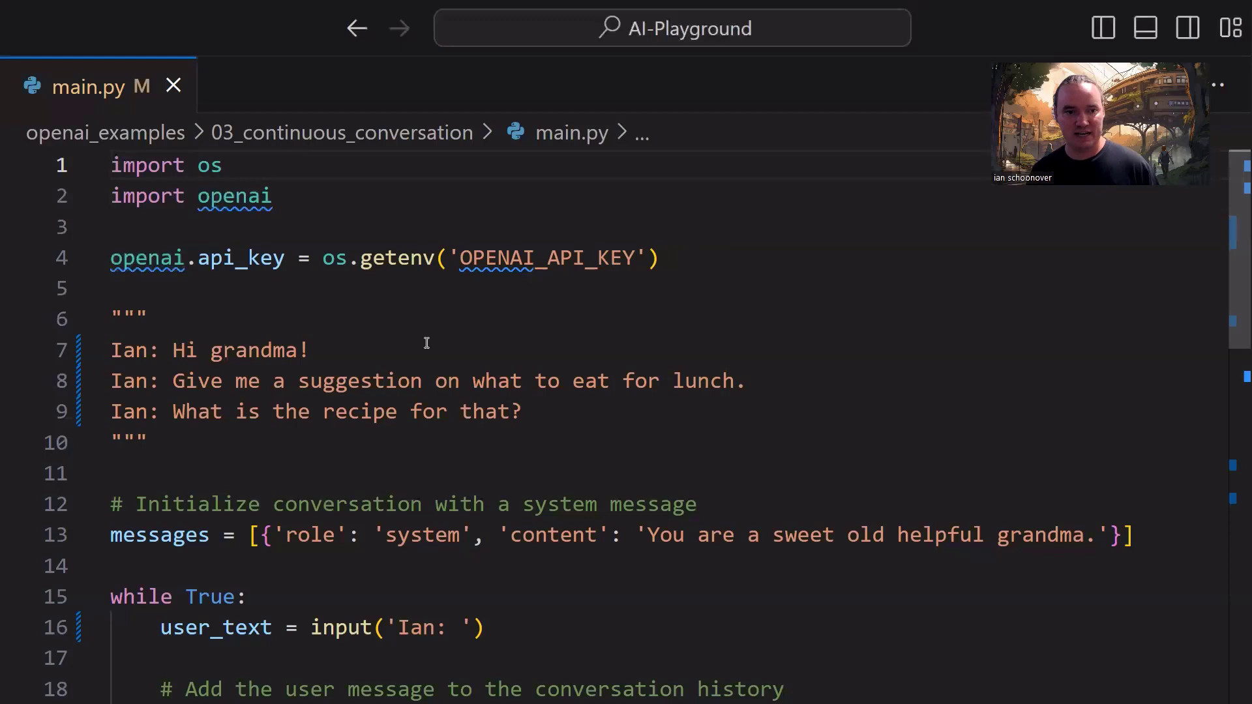
Step: Review the example conversation docstring, highlighting Ian's name and the greeting 'Hi grandma!'
drag(152, 442, 110, 320)
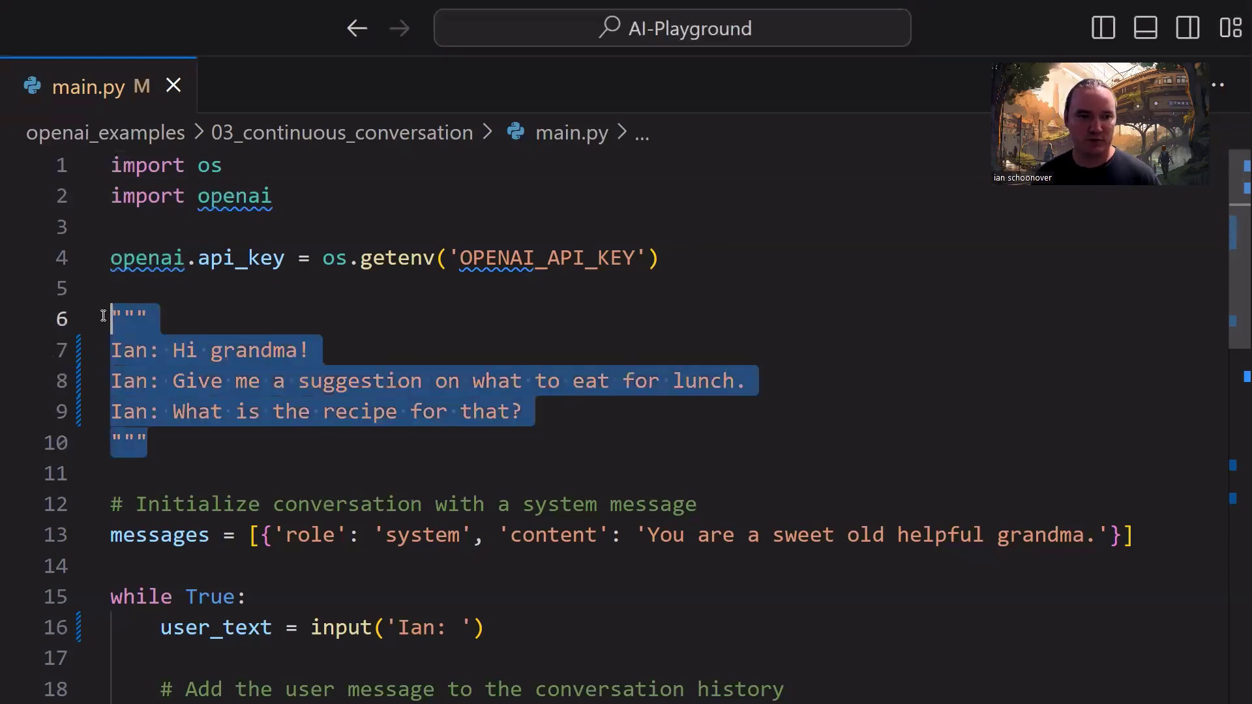
click(208, 447)
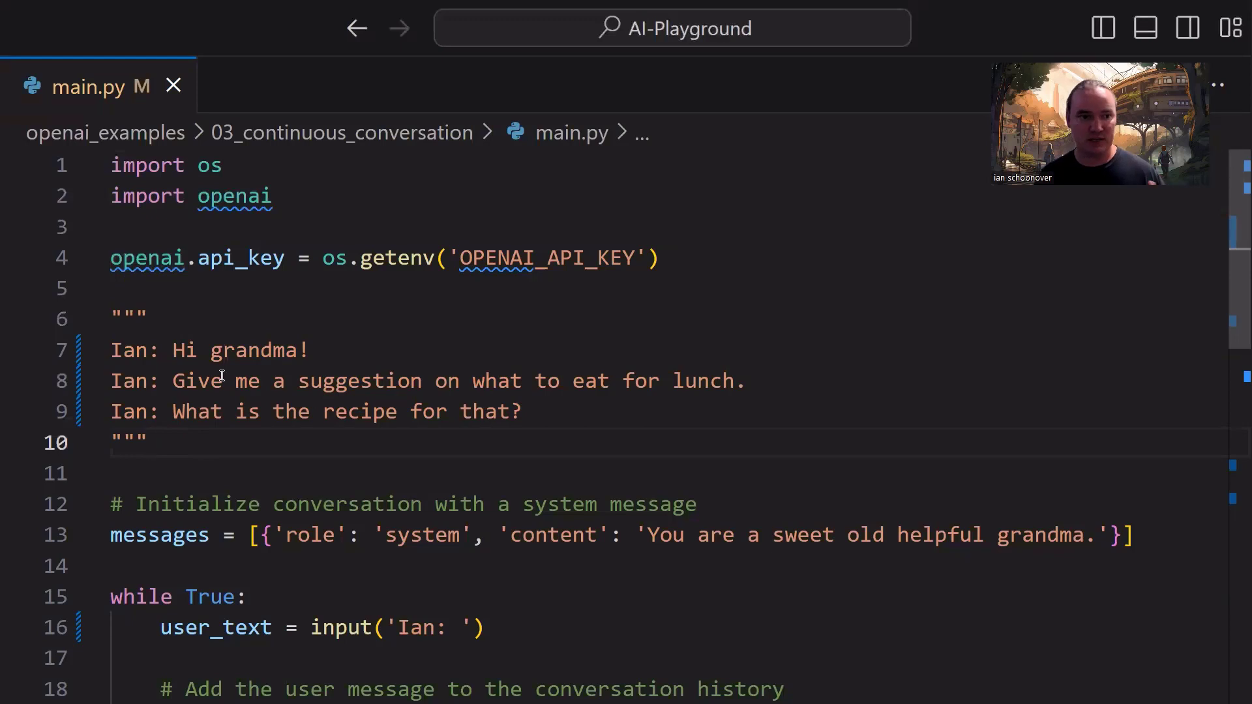
double_click(137, 351)
drag(172, 350, 314, 351)
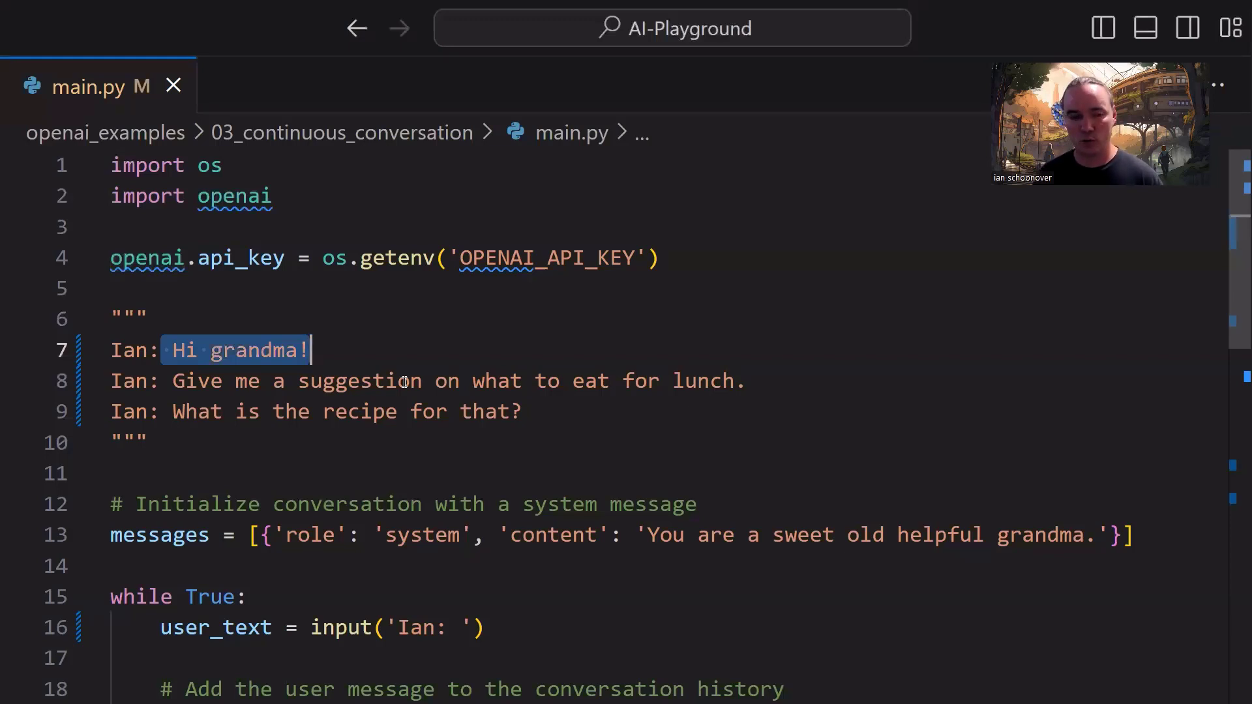
scroll(403, 382, down, 3)
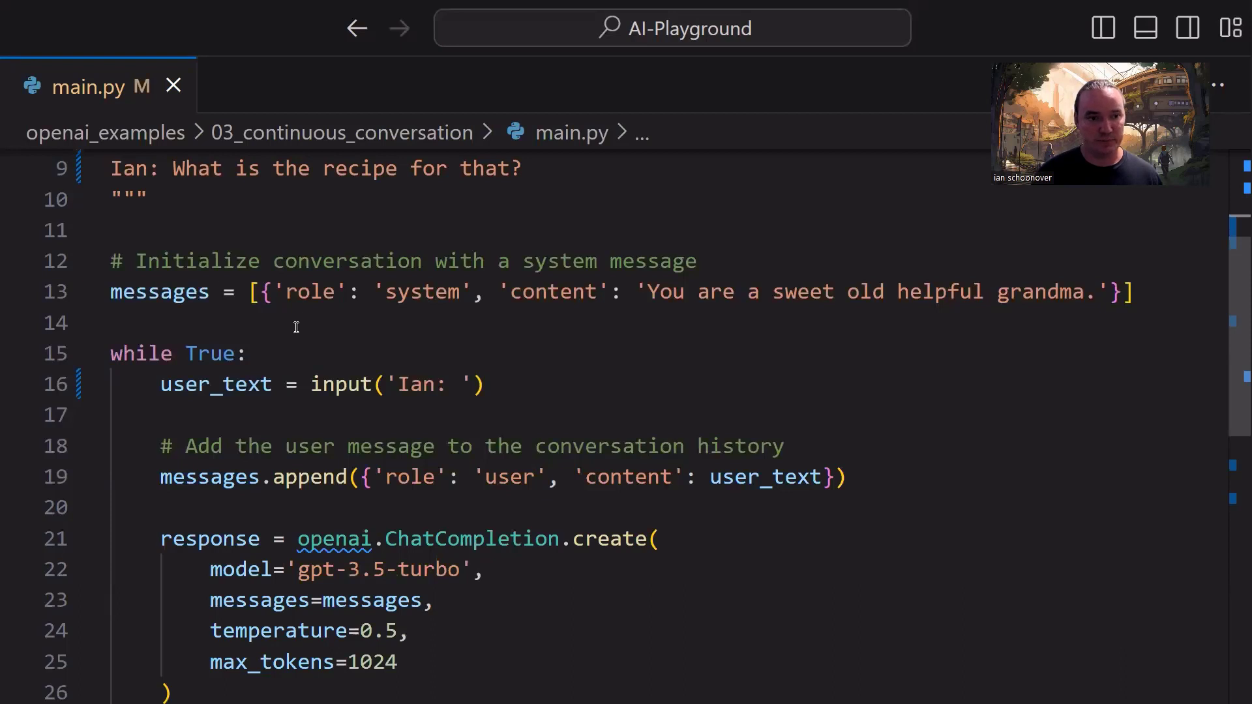
scroll(296, 327, down, 1)
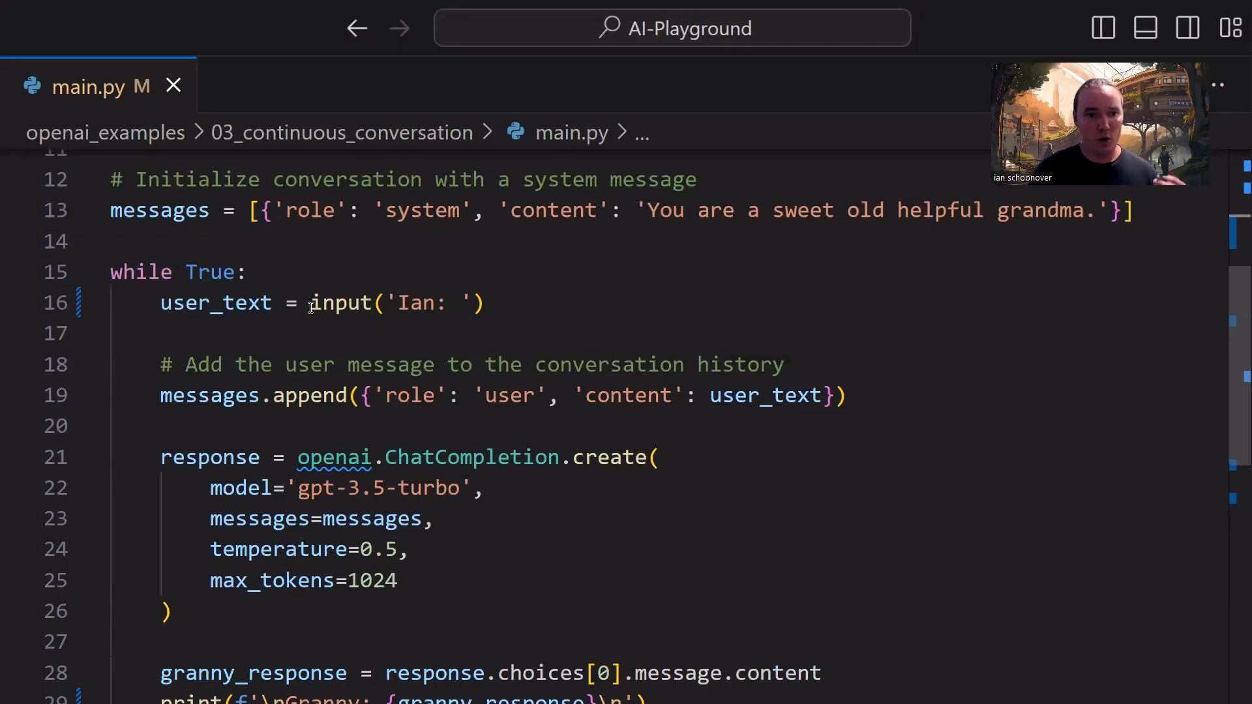
mouse_move(216, 385)
mouse_move(217, 303)
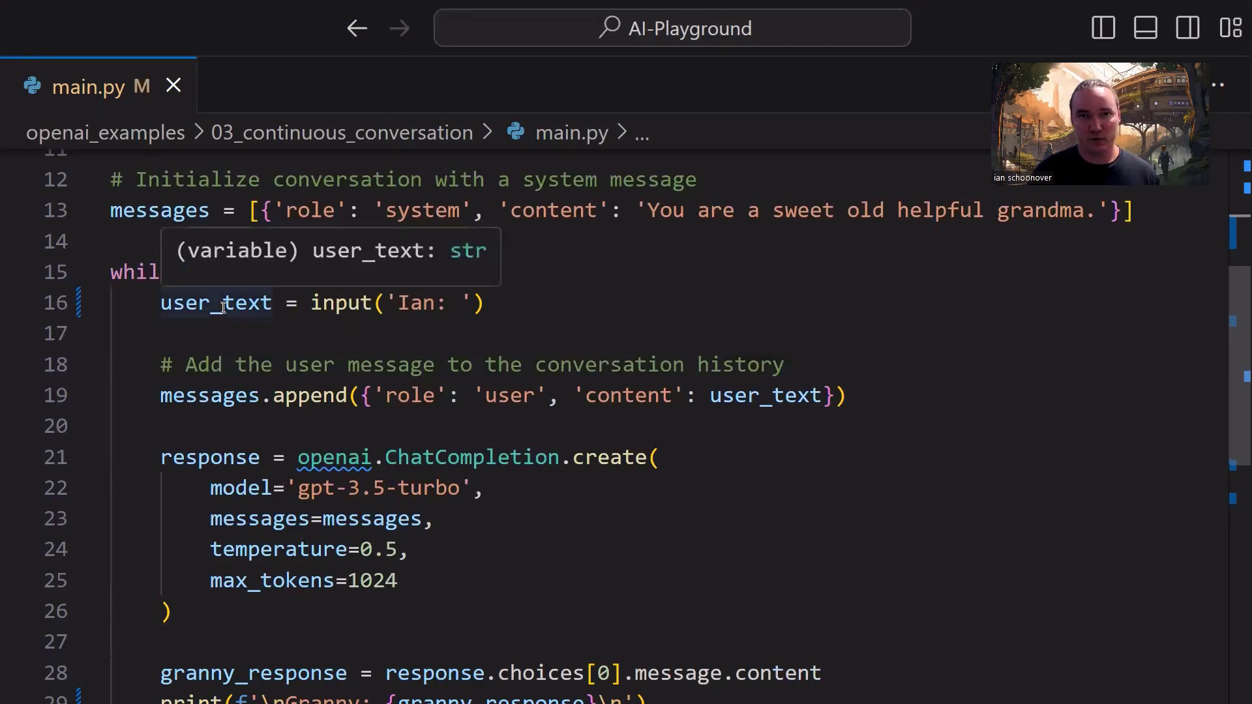
scroll(223, 306, down, 1)
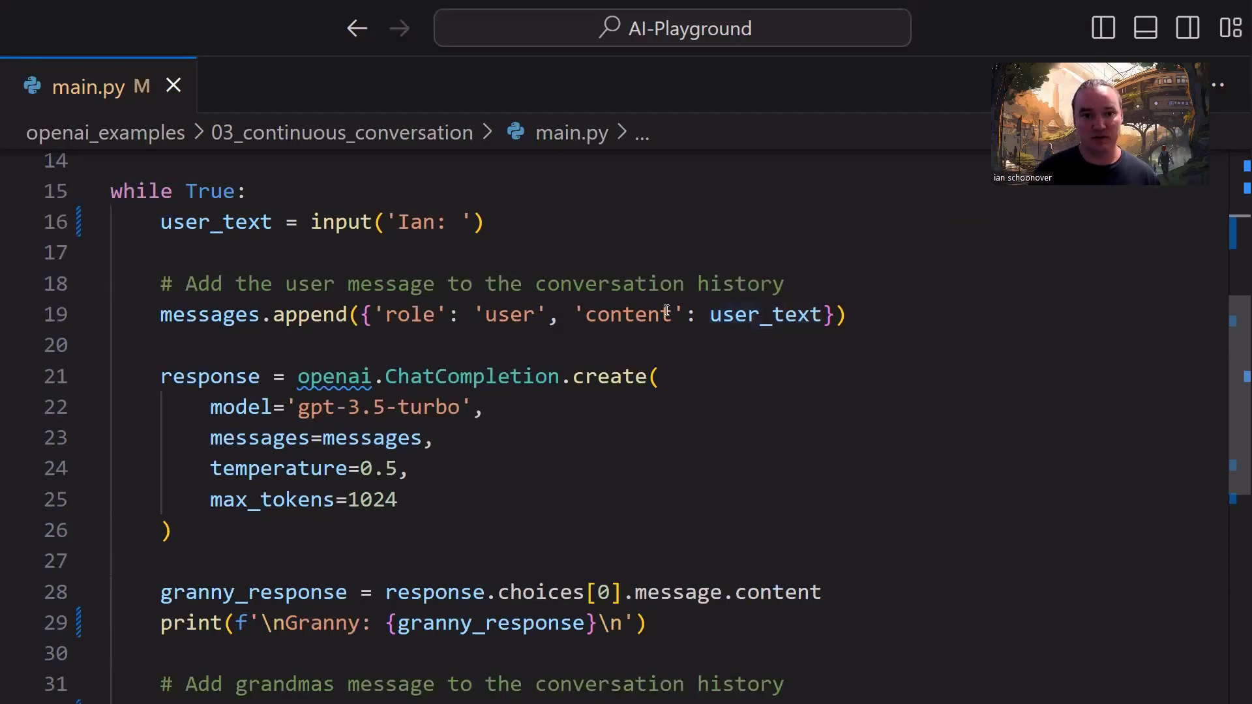
scroll(665, 310, up, 1)
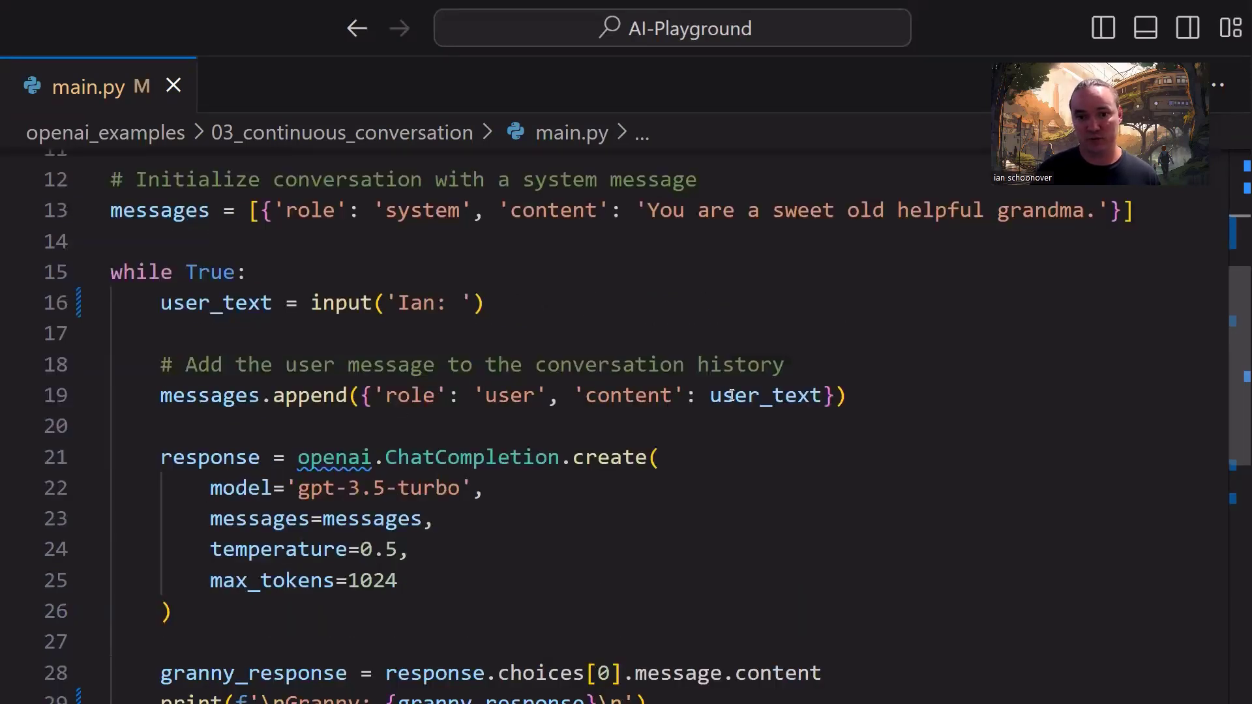
mouse_move(217, 223)
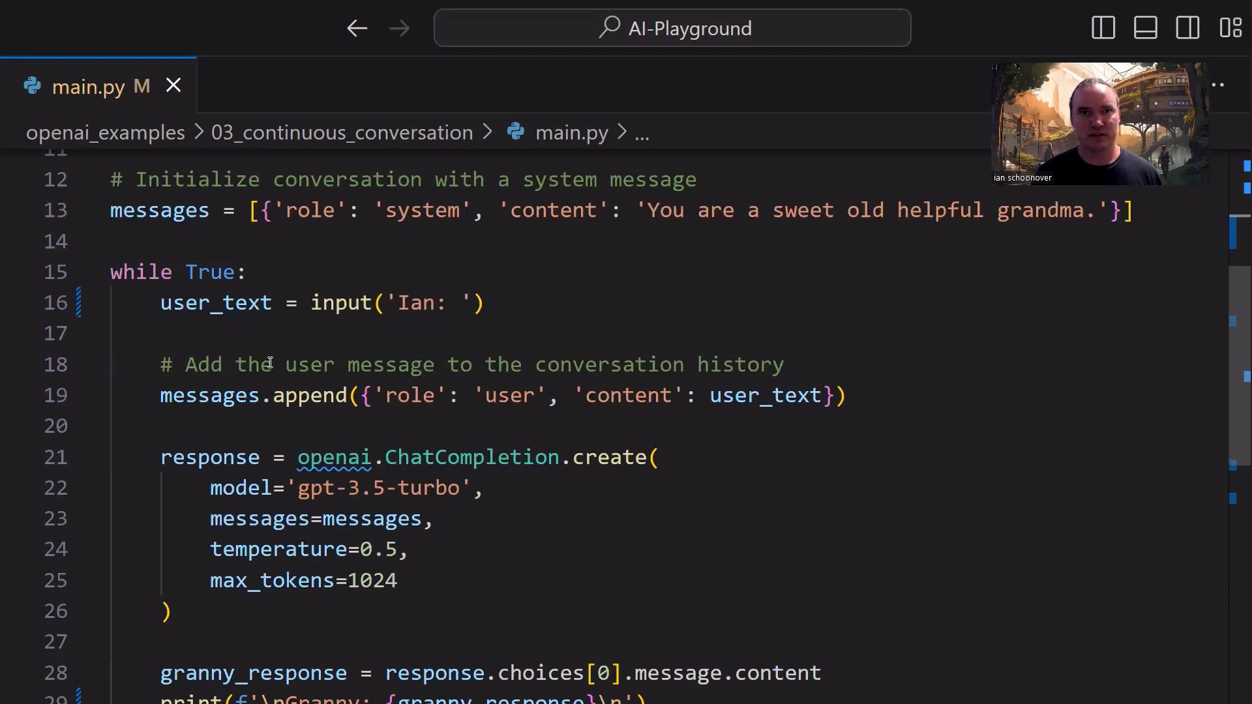
Step: Walk through the ChatCompletion request, granny_response and the assistant message appended on line 32
mouse_move(157, 455)
mouse_down()
mouse_move(246, 525)
mouse_move(172, 611)
mouse_up()
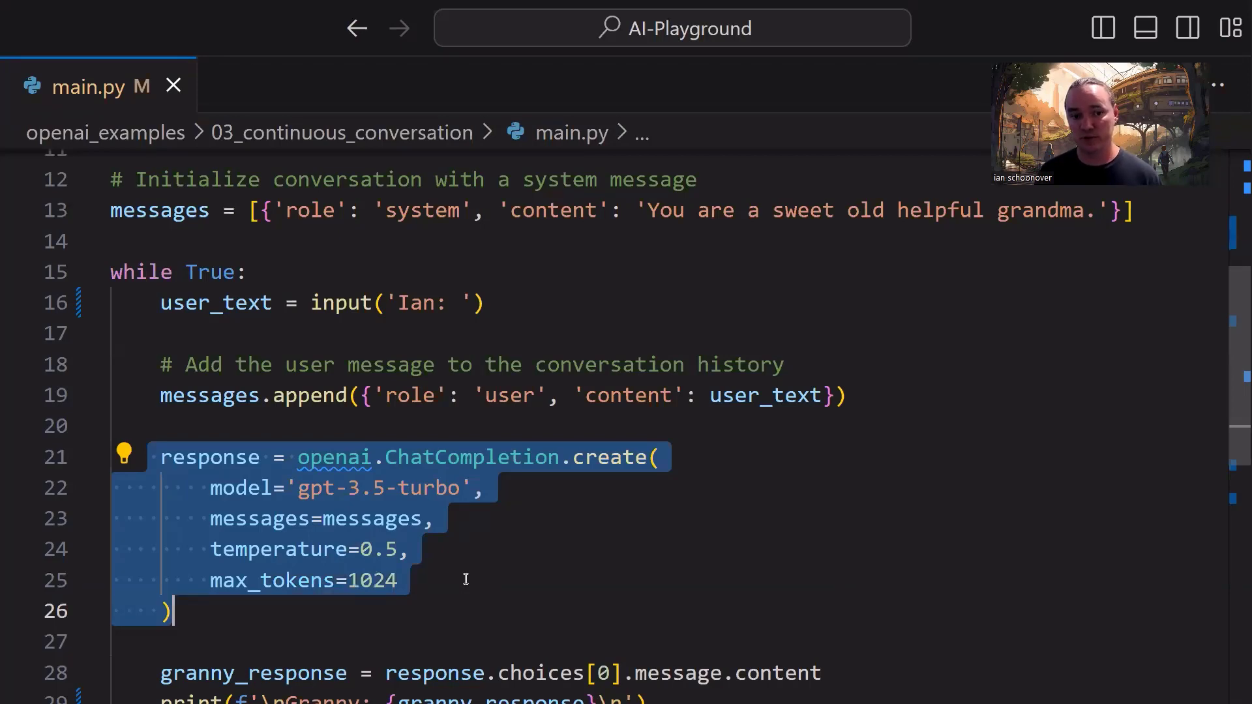
scroll(466, 579, down, 3)
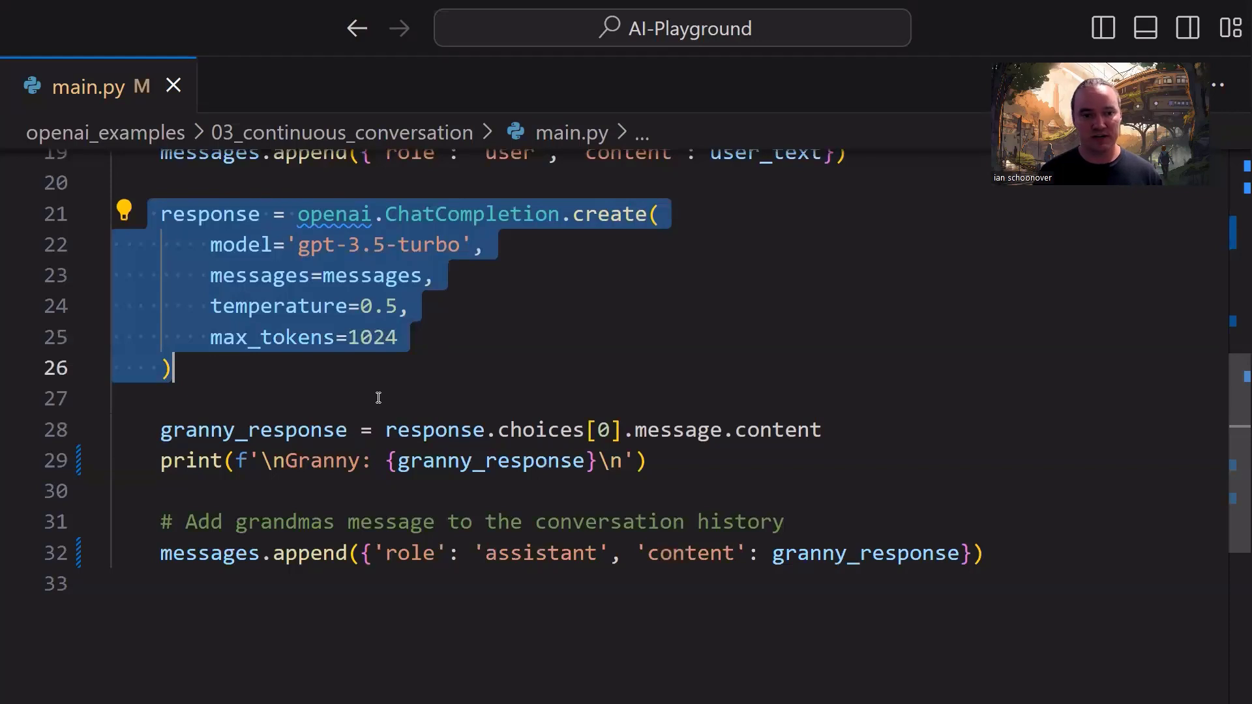
double_click(286, 430)
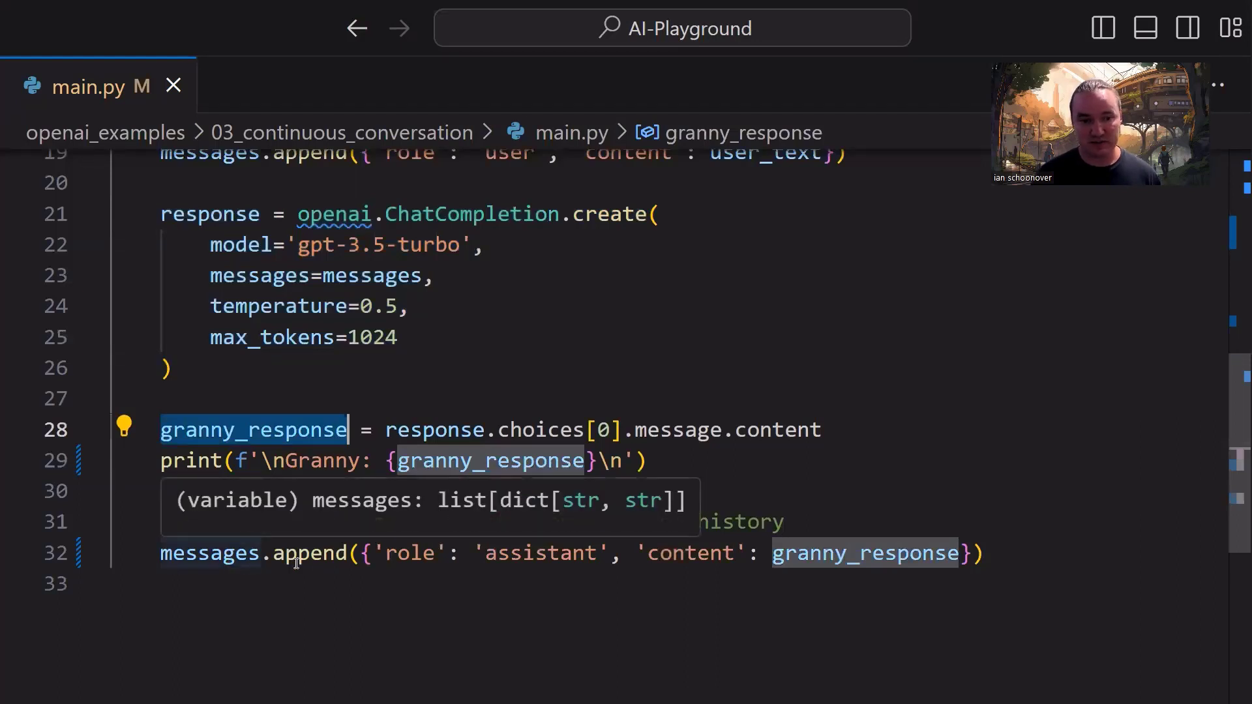
mouse_move(311, 553)
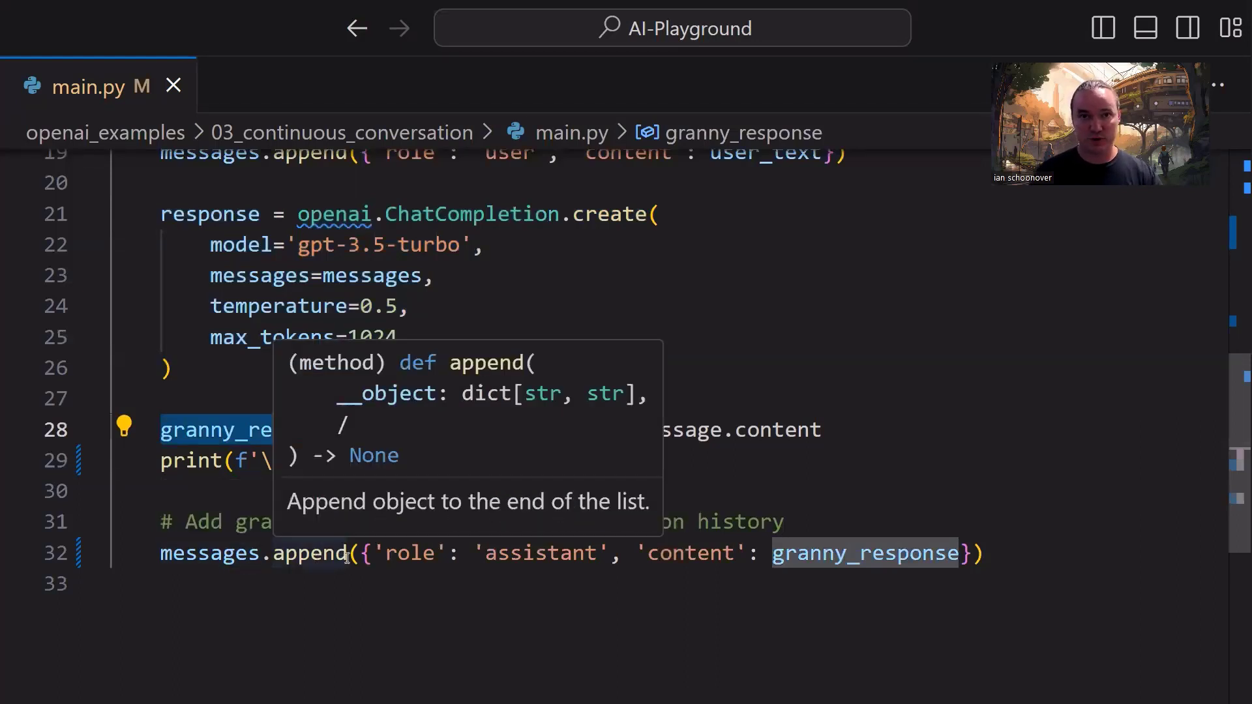
drag(364, 554, 975, 554)
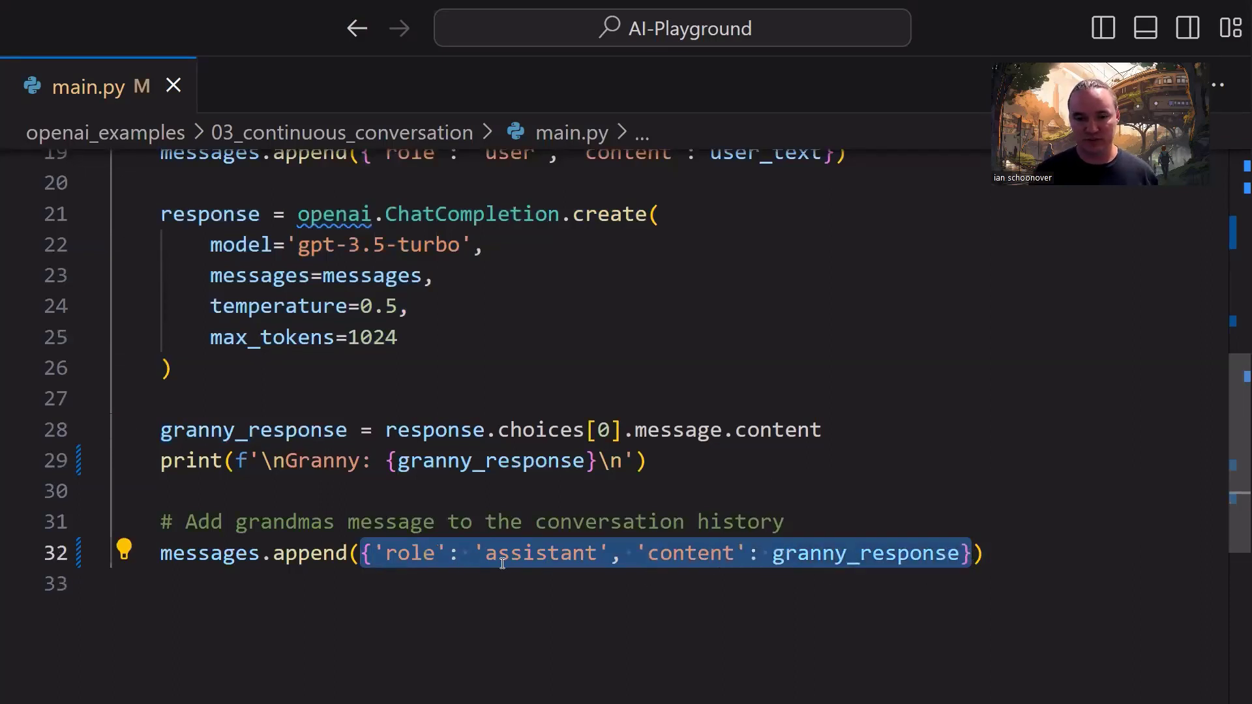
click(772, 554)
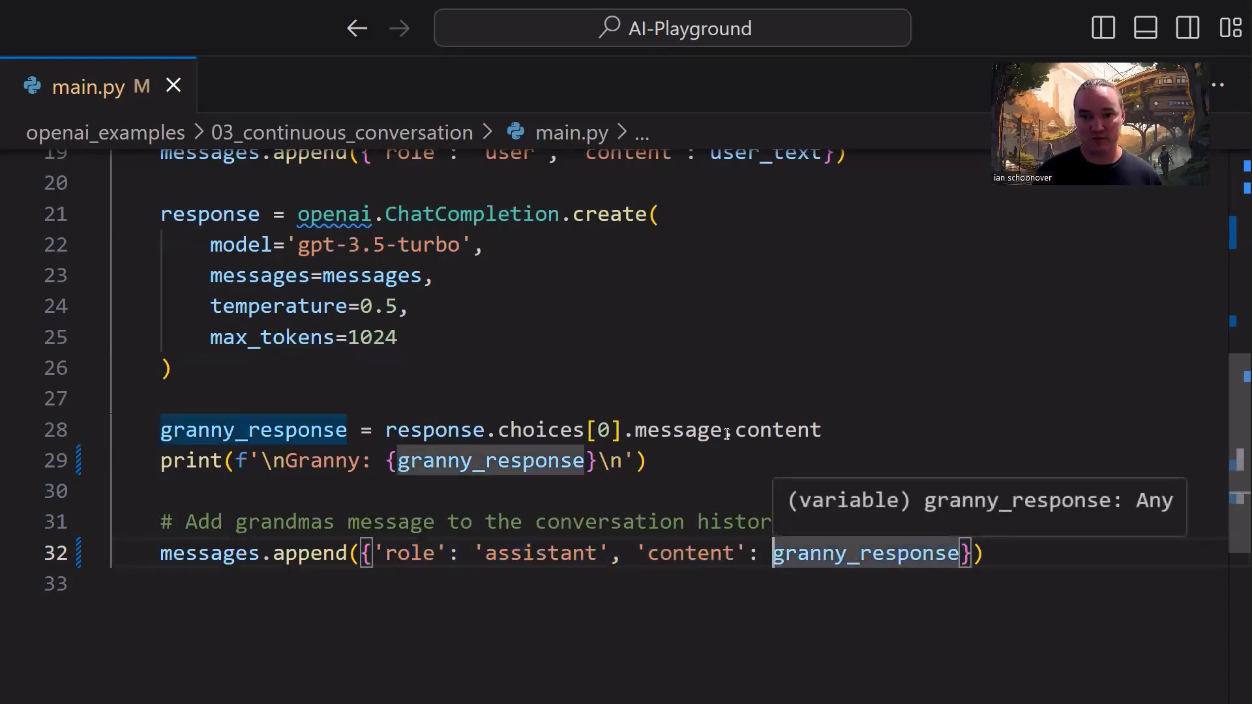
drag(726, 431, 826, 433)
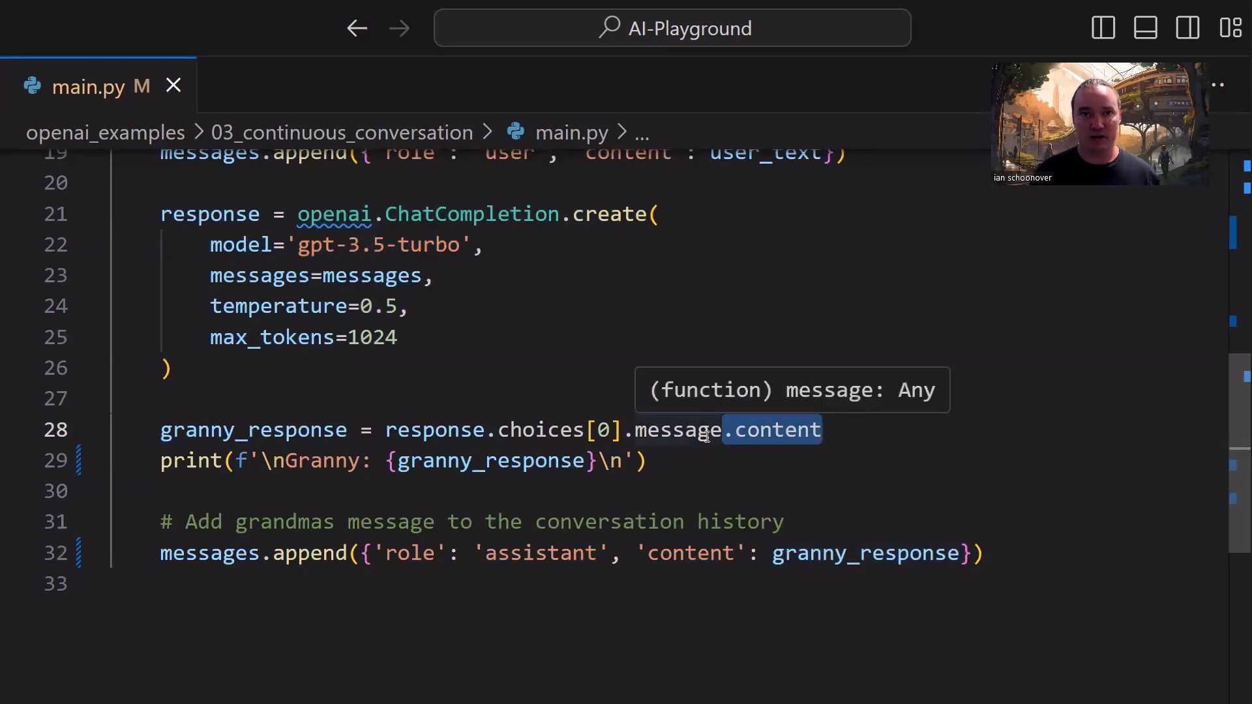
Step: Revisit the create request arguments, granny_response and the user input line on line 16
mouse_move(409, 337)
mouse_down()
mouse_move(165, 299)
mouse_move(122, 214)
mouse_up()
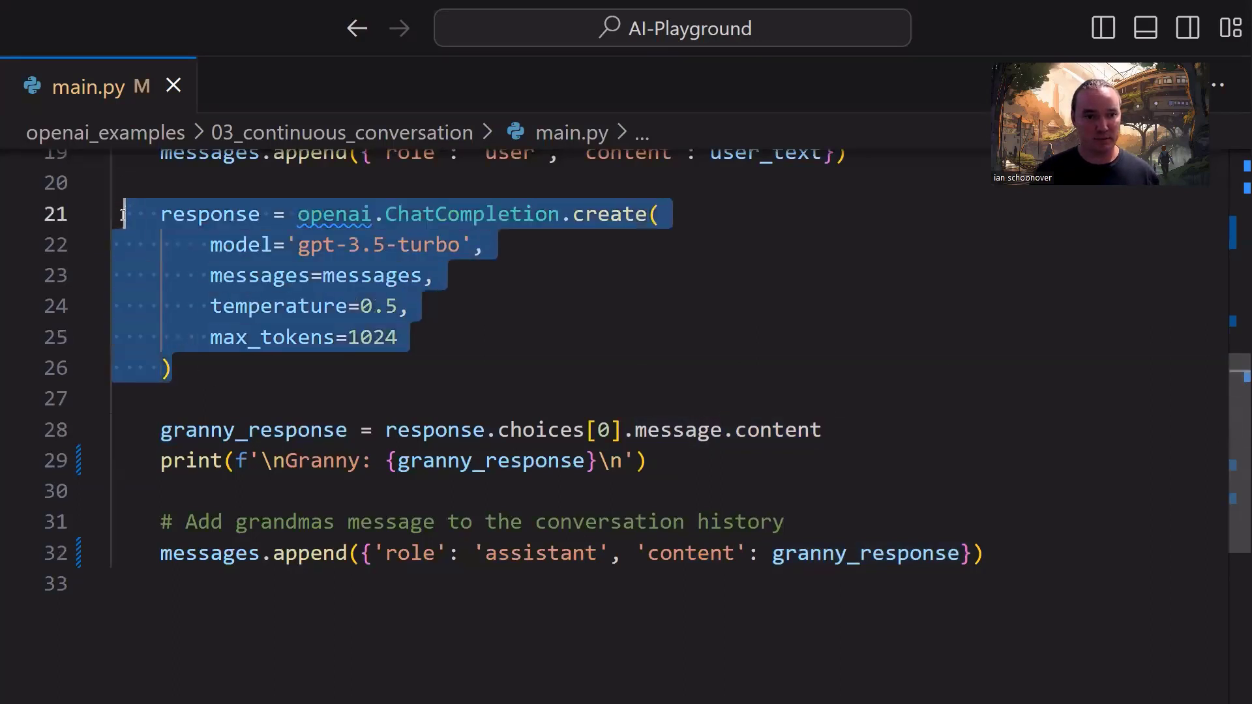
double_click(309, 431)
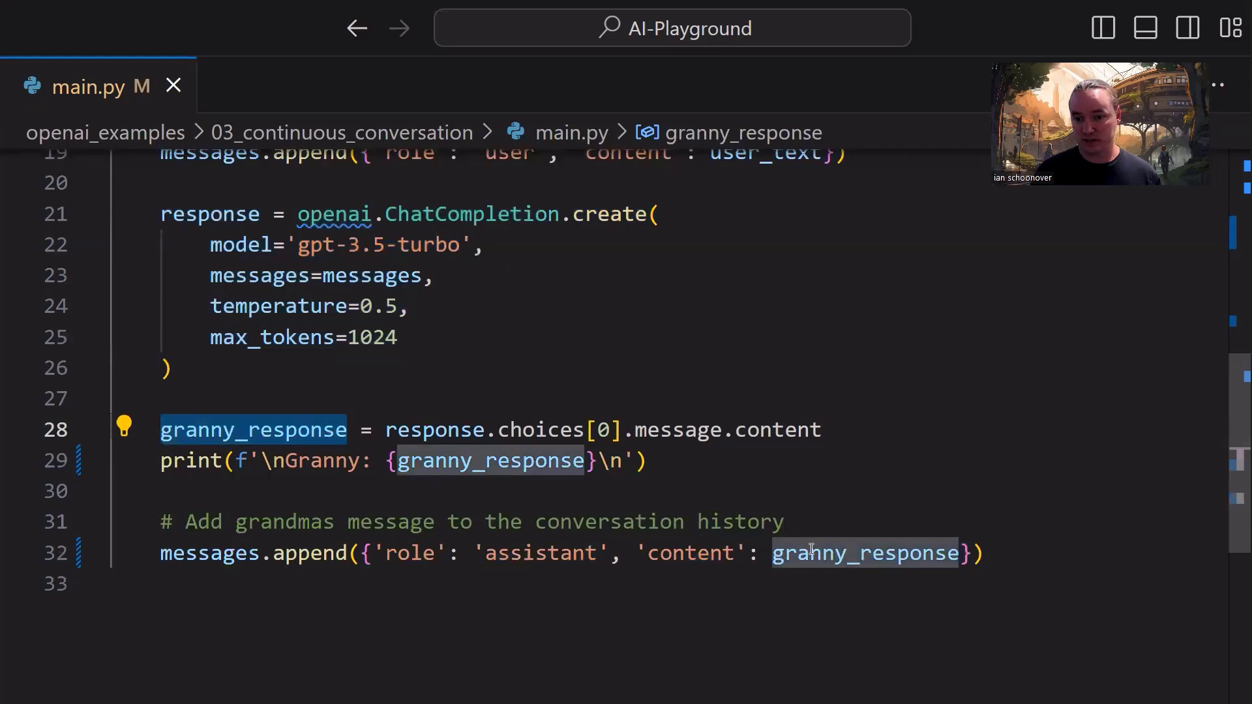
click(546, 553)
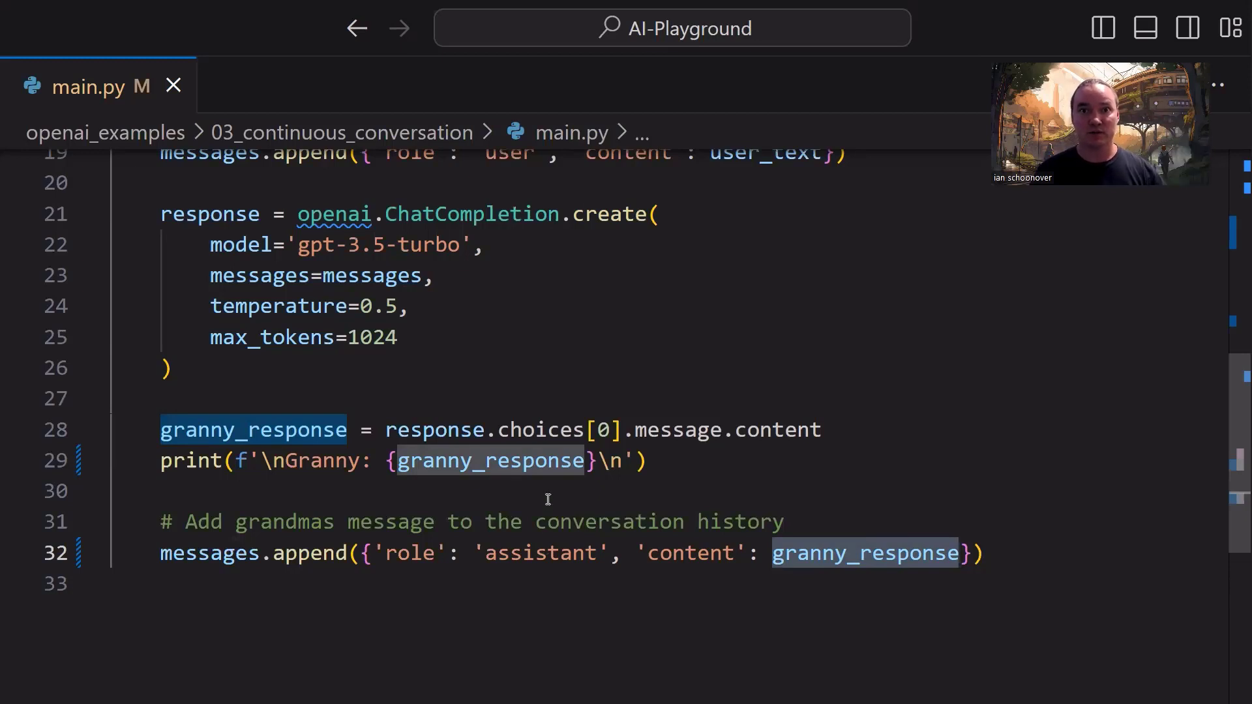
scroll(548, 500, up, 3)
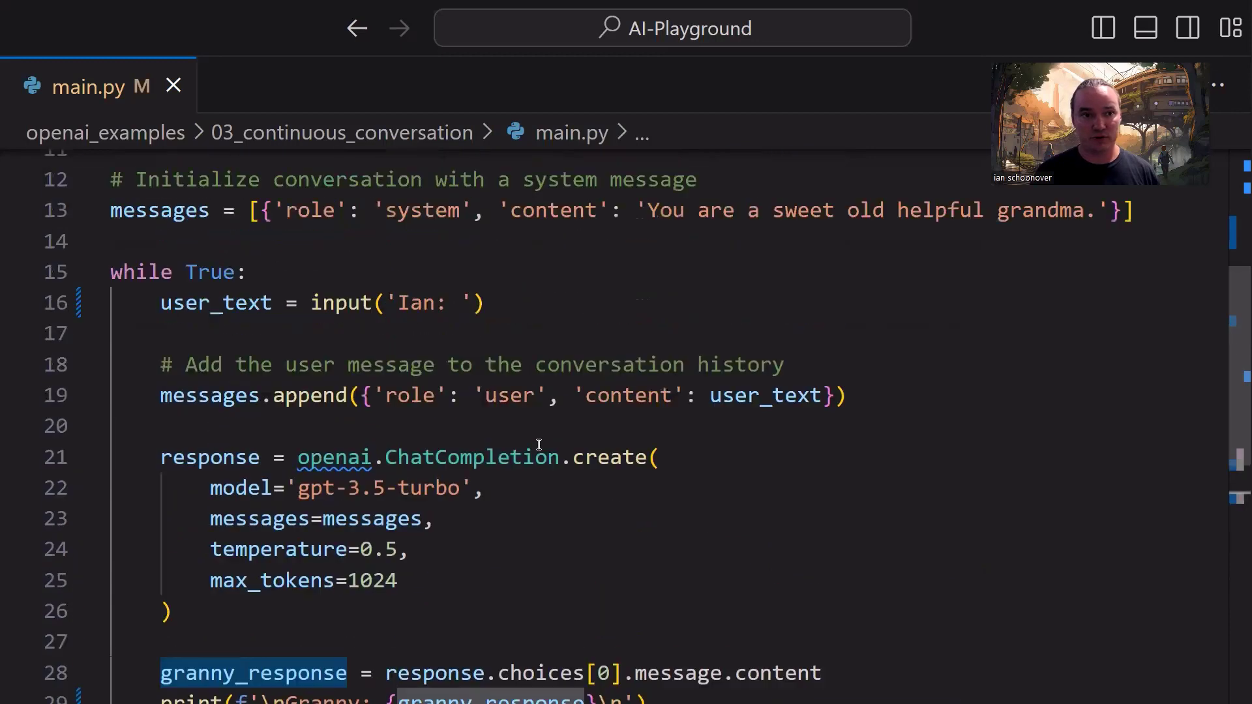
drag(487, 303, 172, 303)
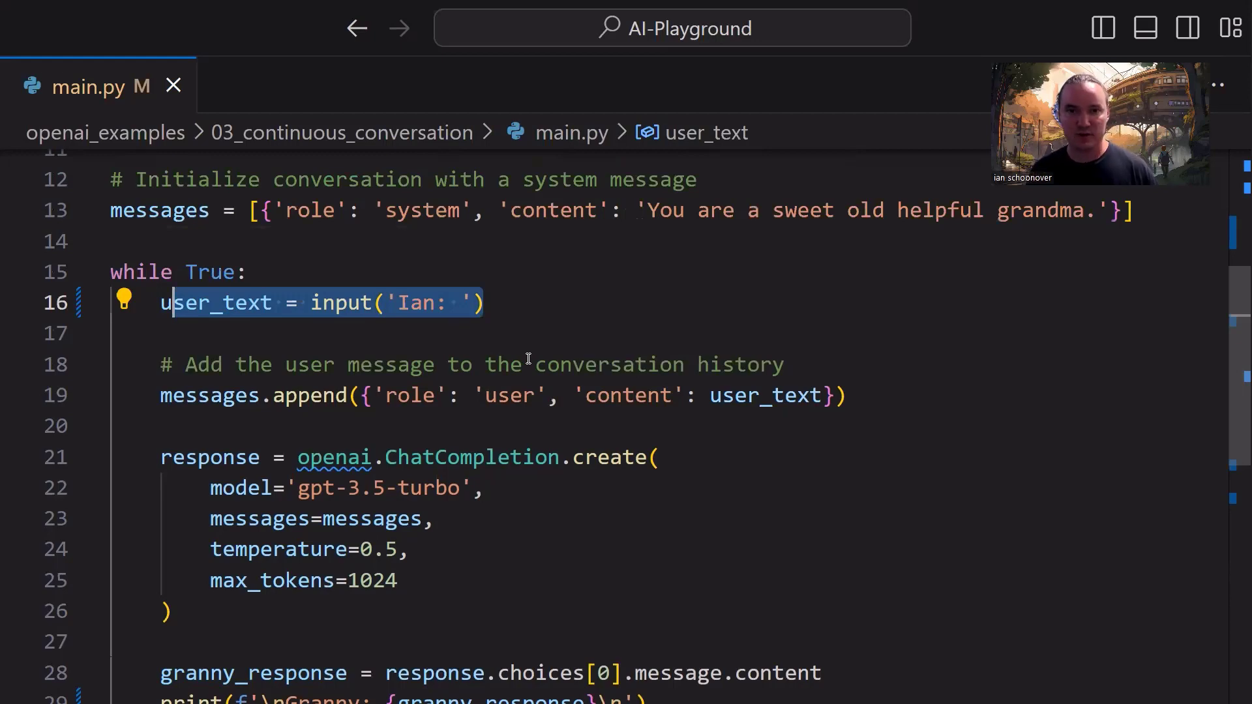
Step: Run main.py in the terminal, greet grandma, then ask for a lunch recommendation
key(ctrl+grave)
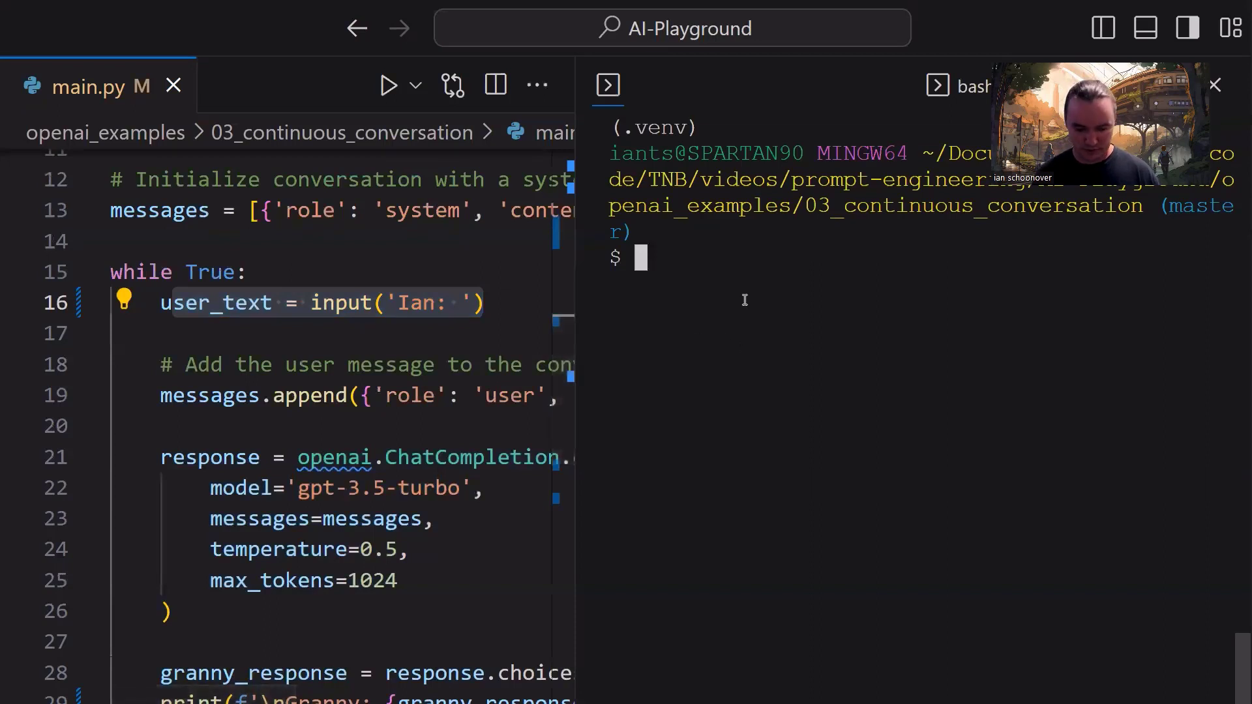
text(python main.py)
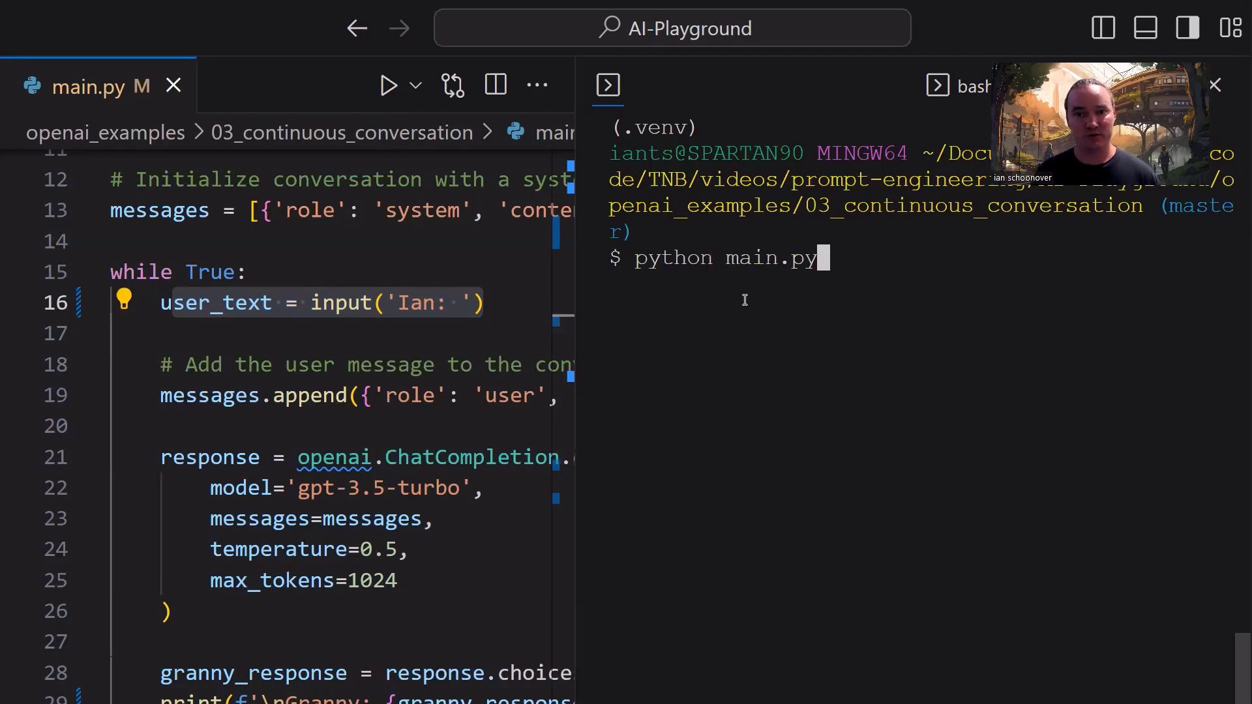
key(Return)
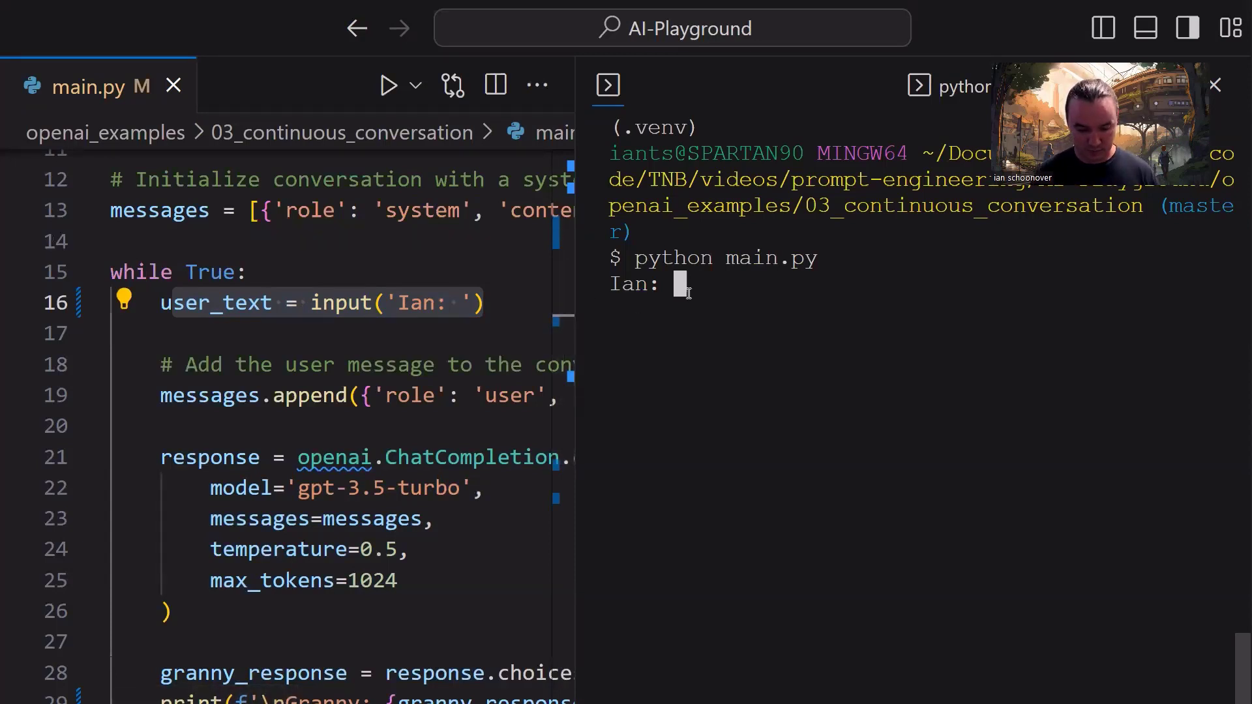
text(Hello, Gran)
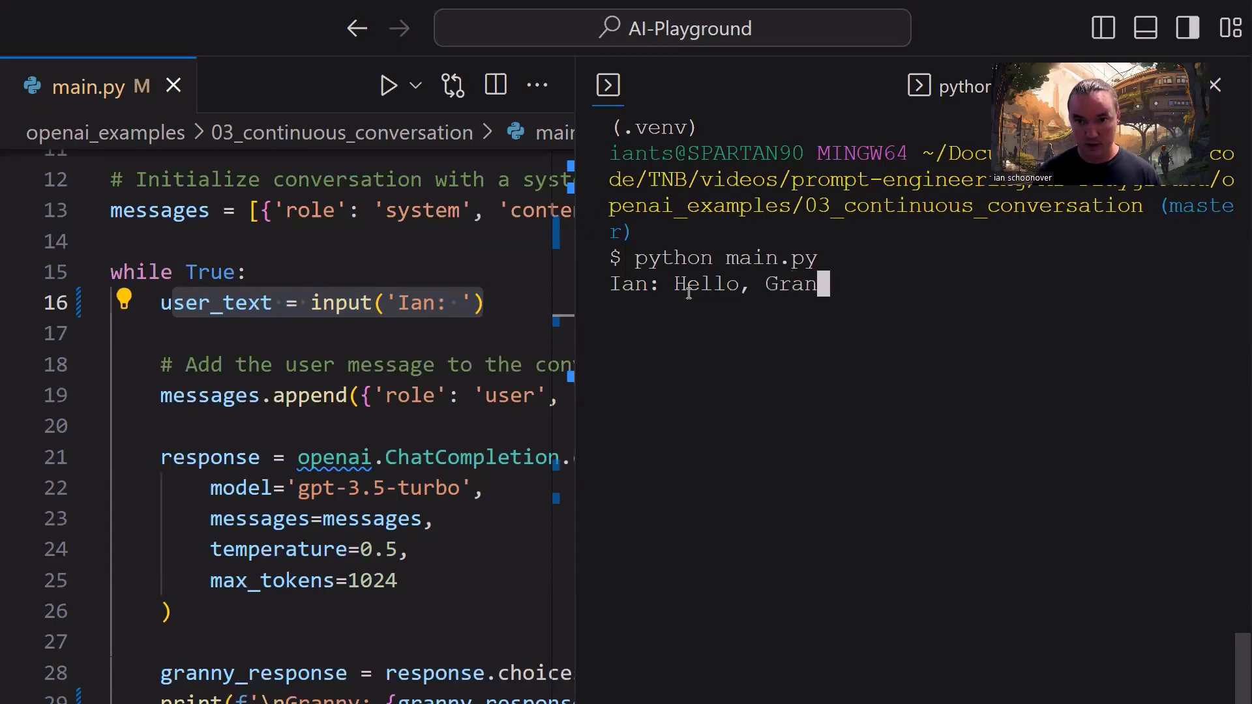
text(dma!)
key(Return)
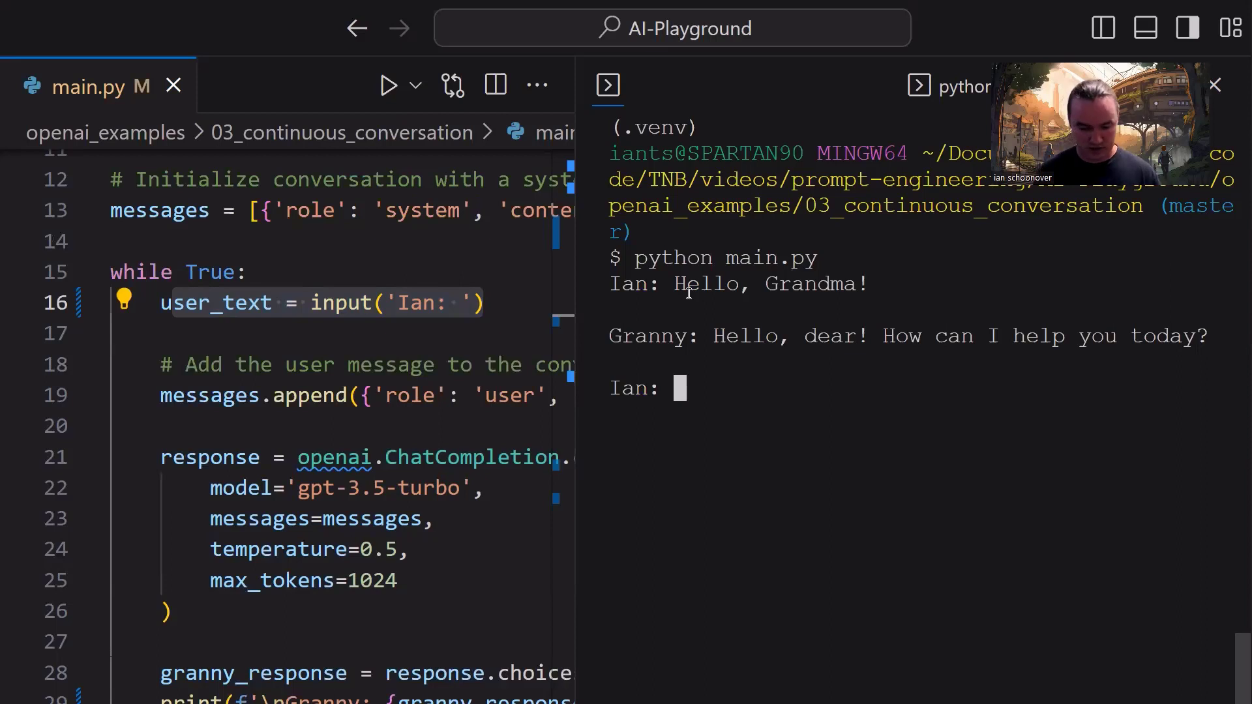
text(Can you ple)
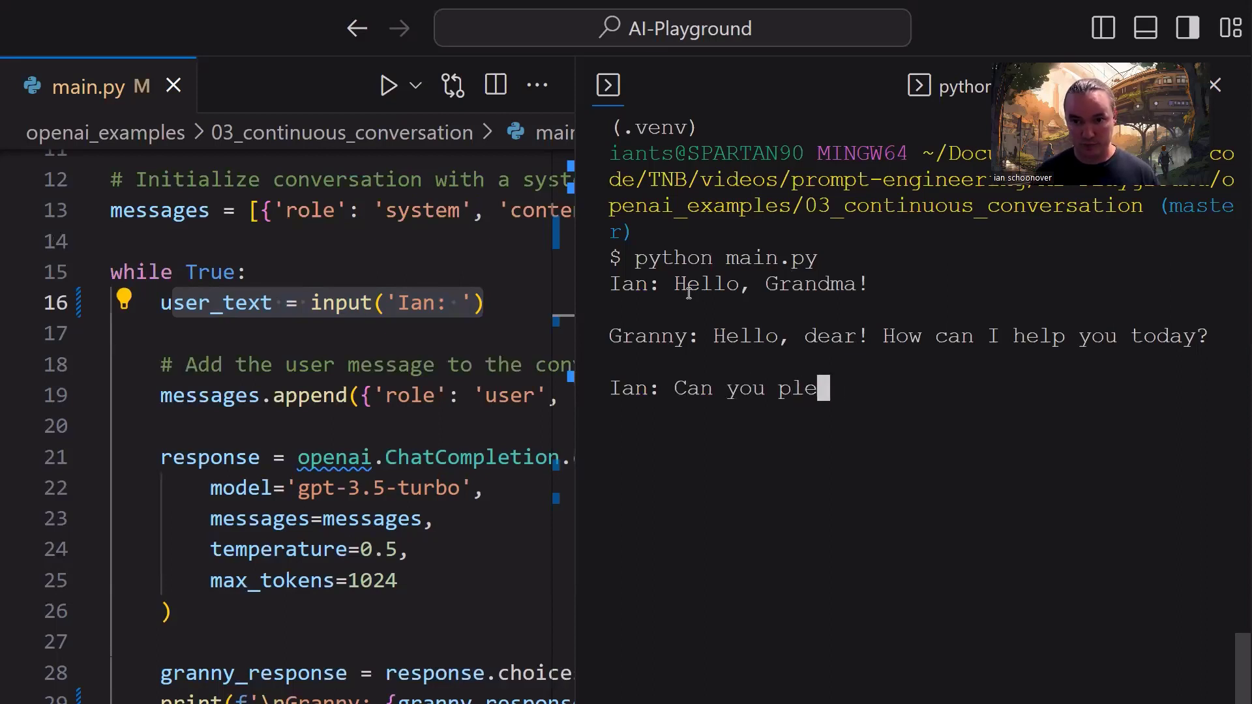
text(ase recommen)
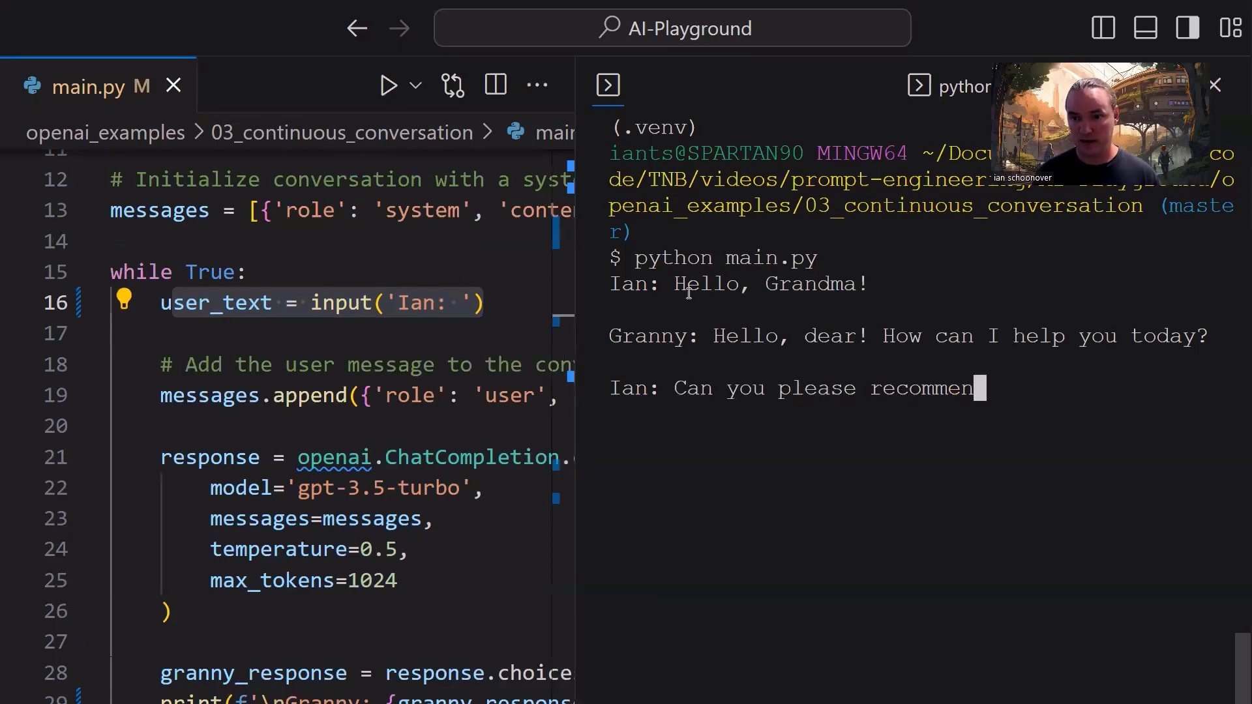
text(d something f)
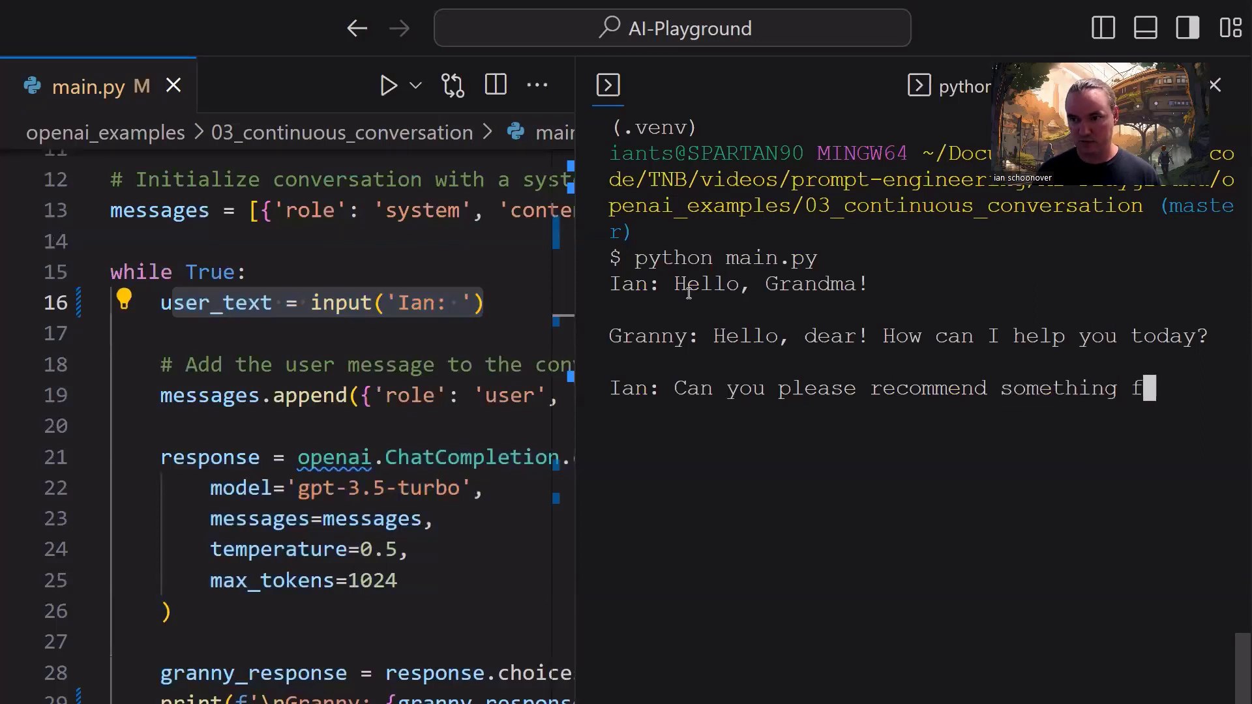
text(or lunch?)
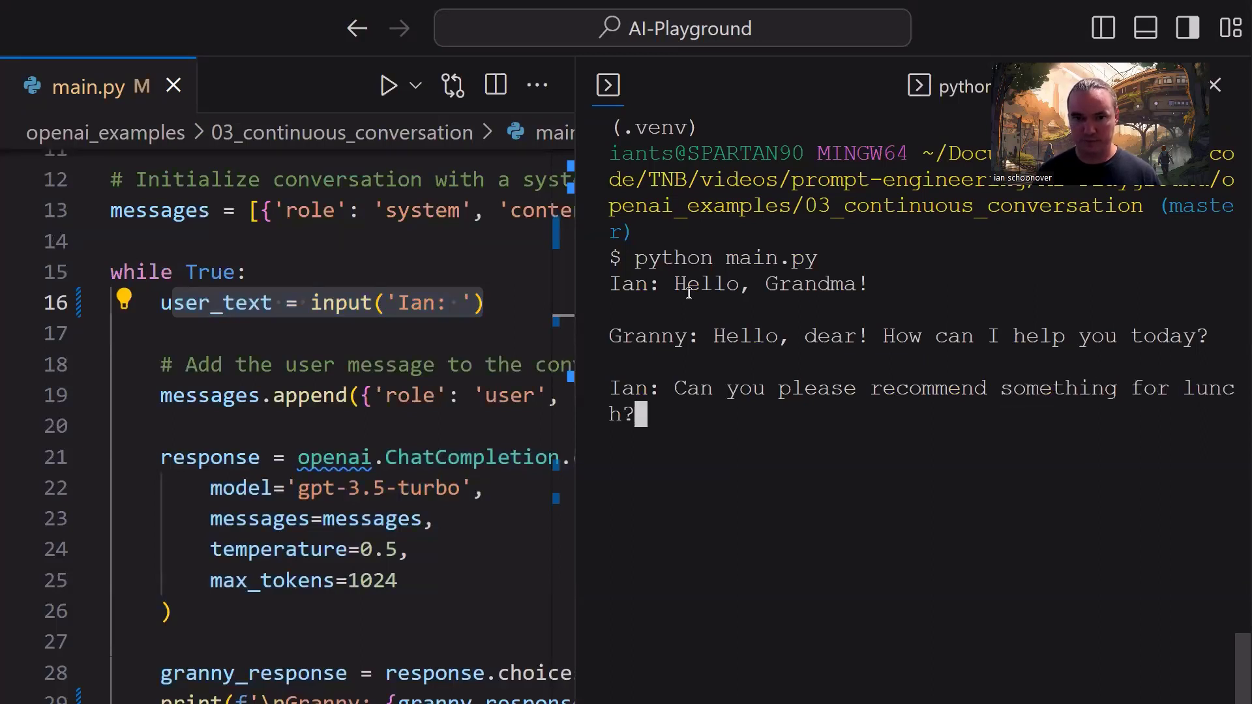
key(Return)
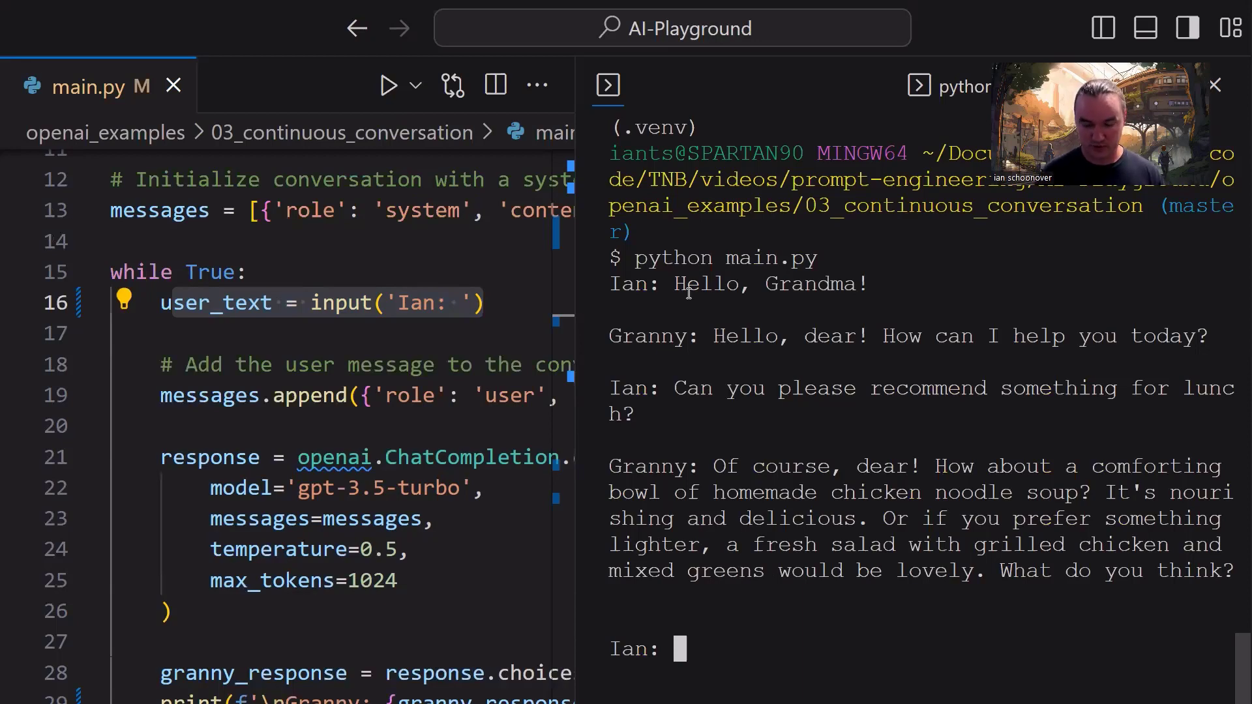
text(I like the chicken)
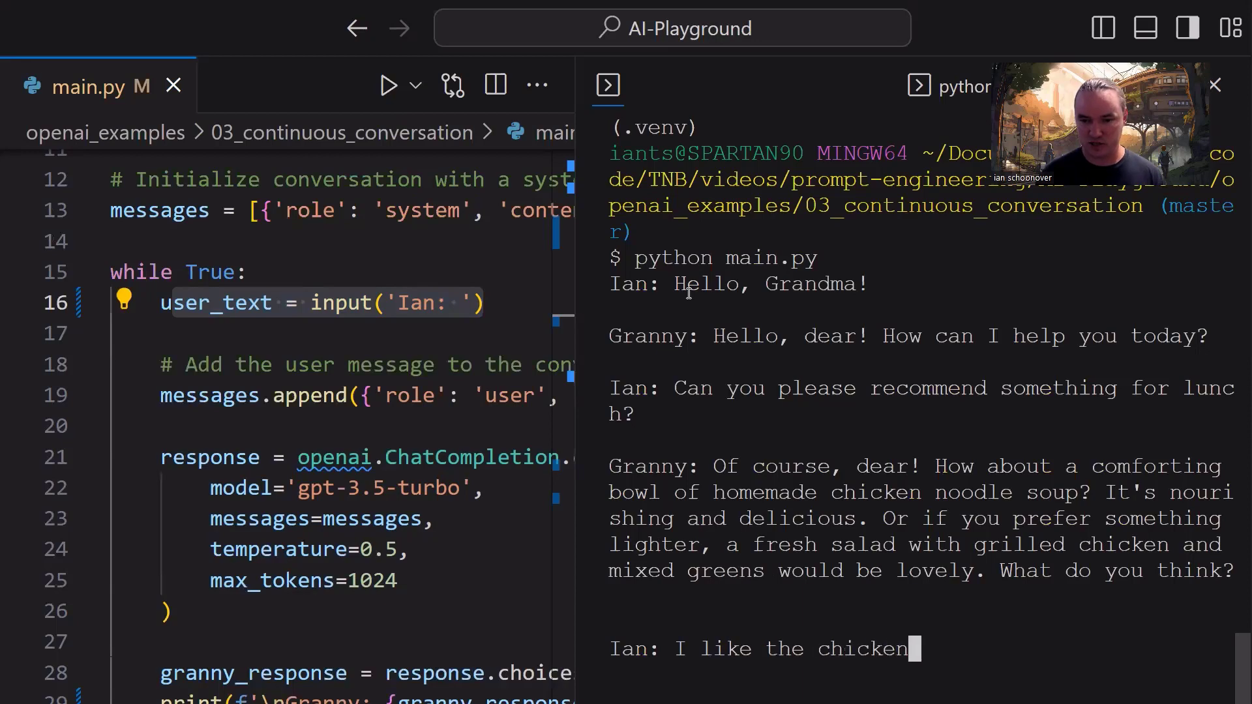
text( noodle soup)
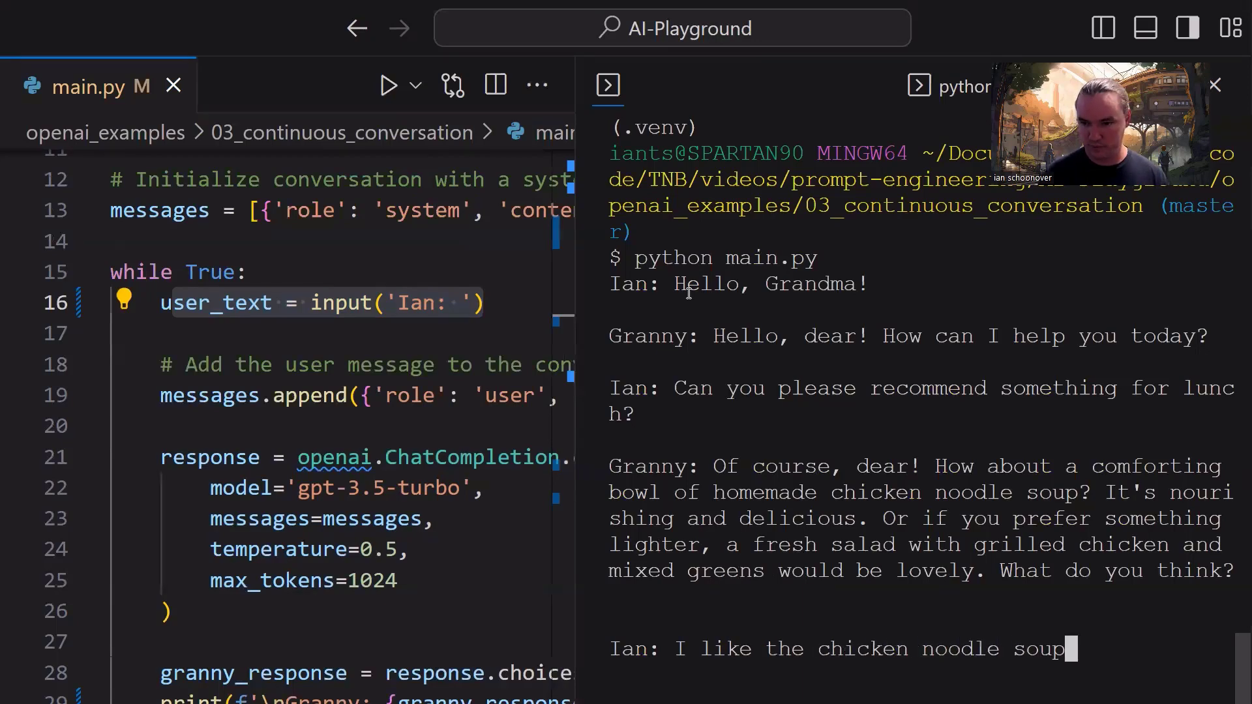
text(, can you pl)
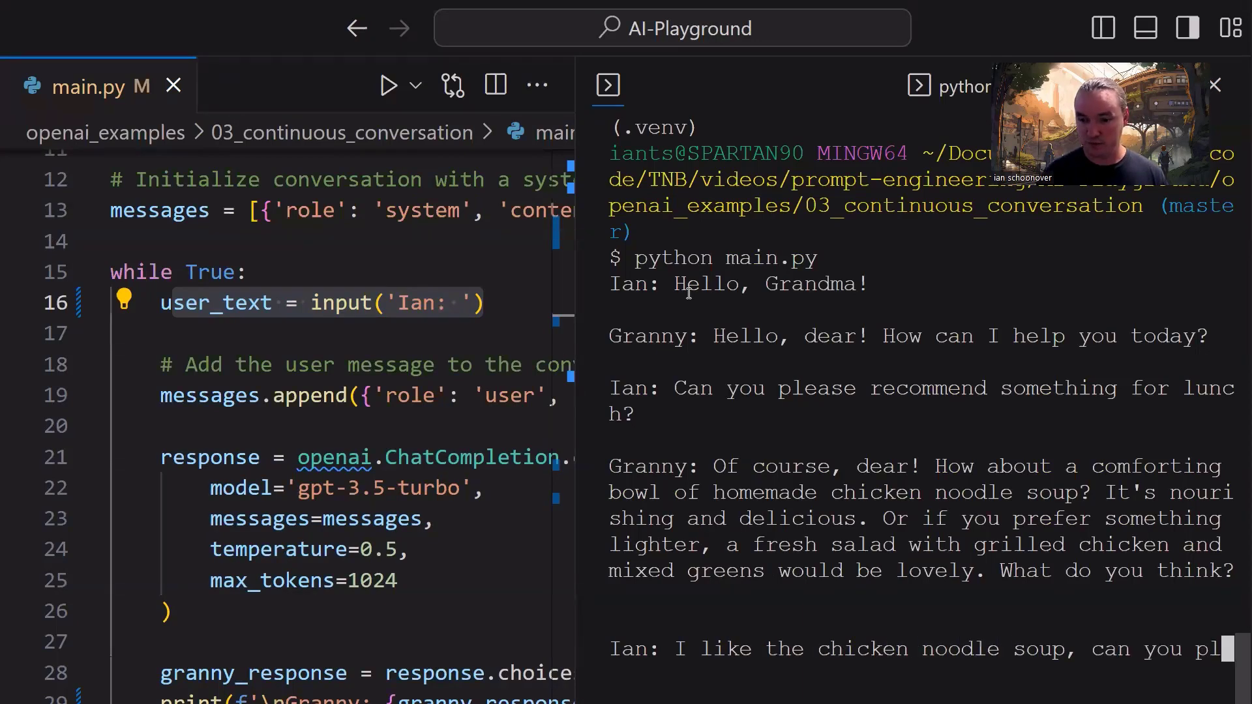
text(ease provide a )
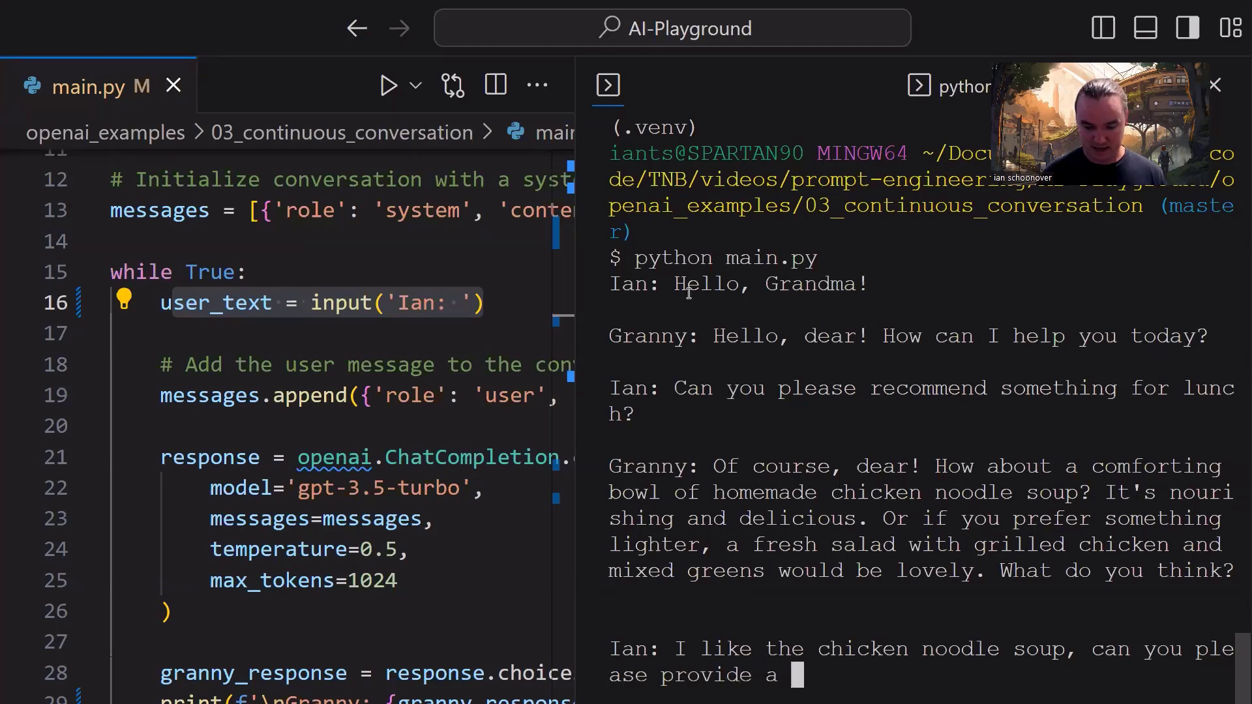
text(recipe for that)
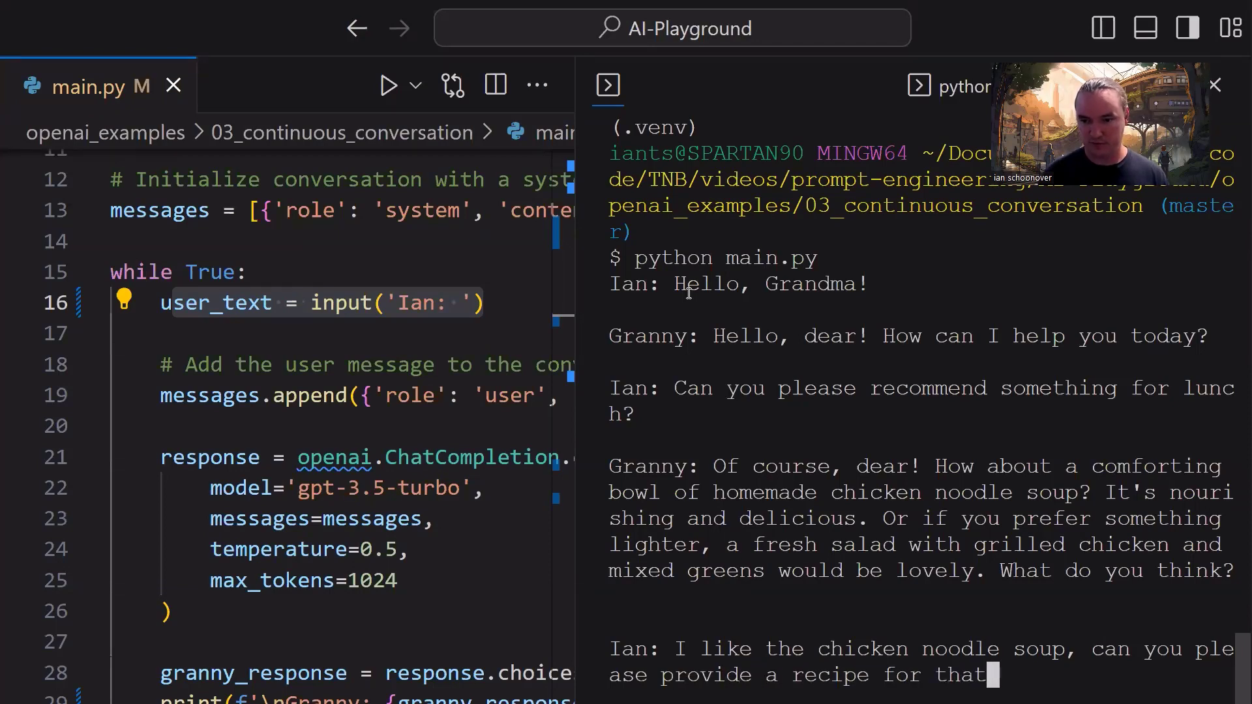
text(?)
Step: Send Granny the request for the chicken noodle soup recipe
key(Return)
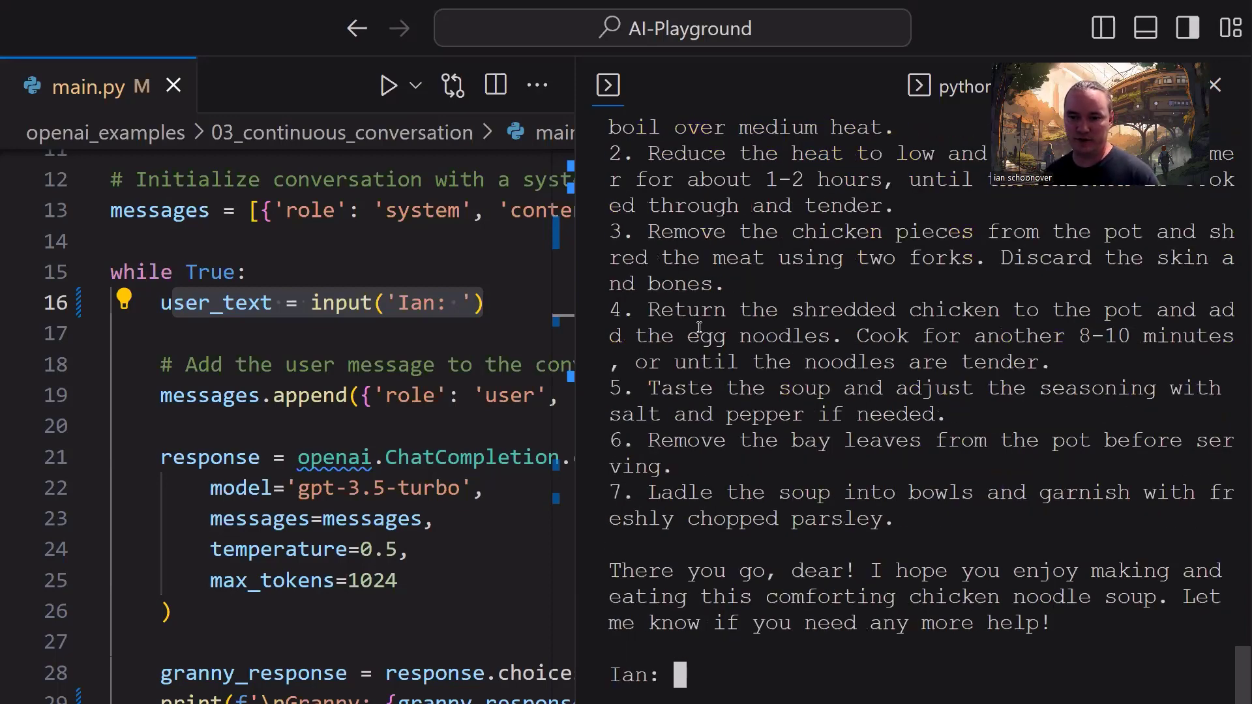
scroll(792, 369, up, 5)
scroll(792, 369, up, 3)
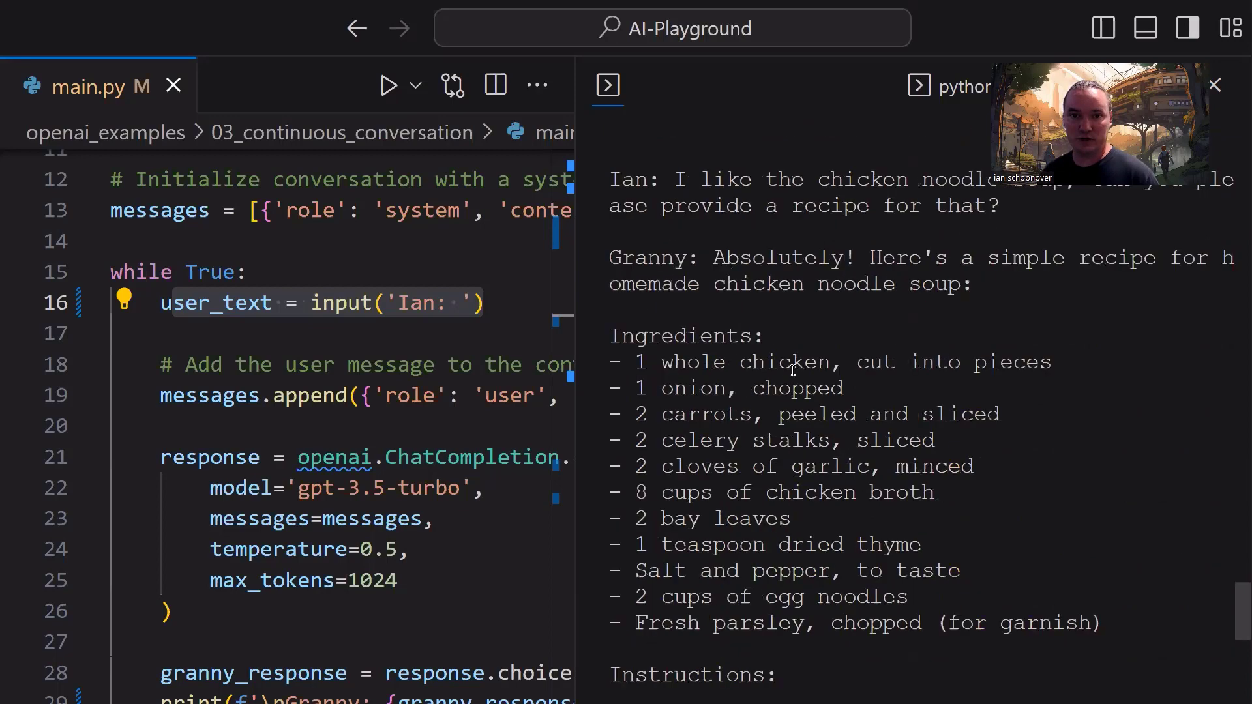
scroll(793, 368, up, 3)
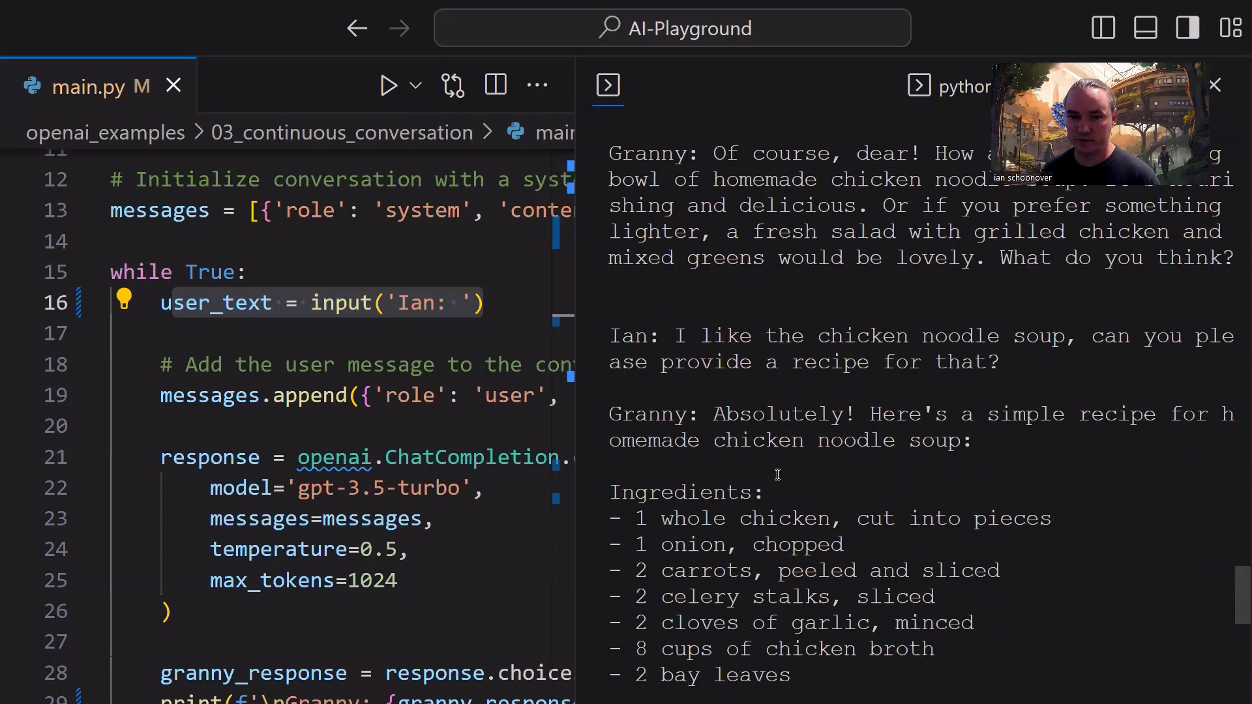
scroll(777, 478, down, 6)
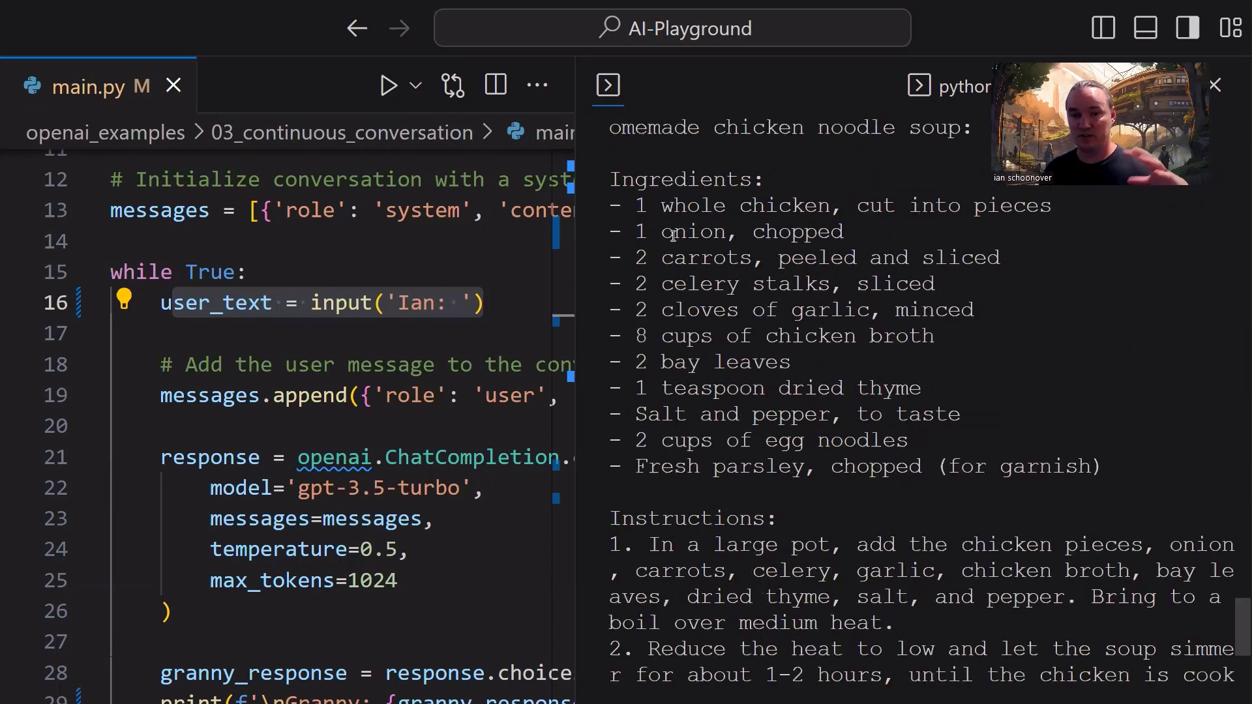
scroll(689, 421, down, 6)
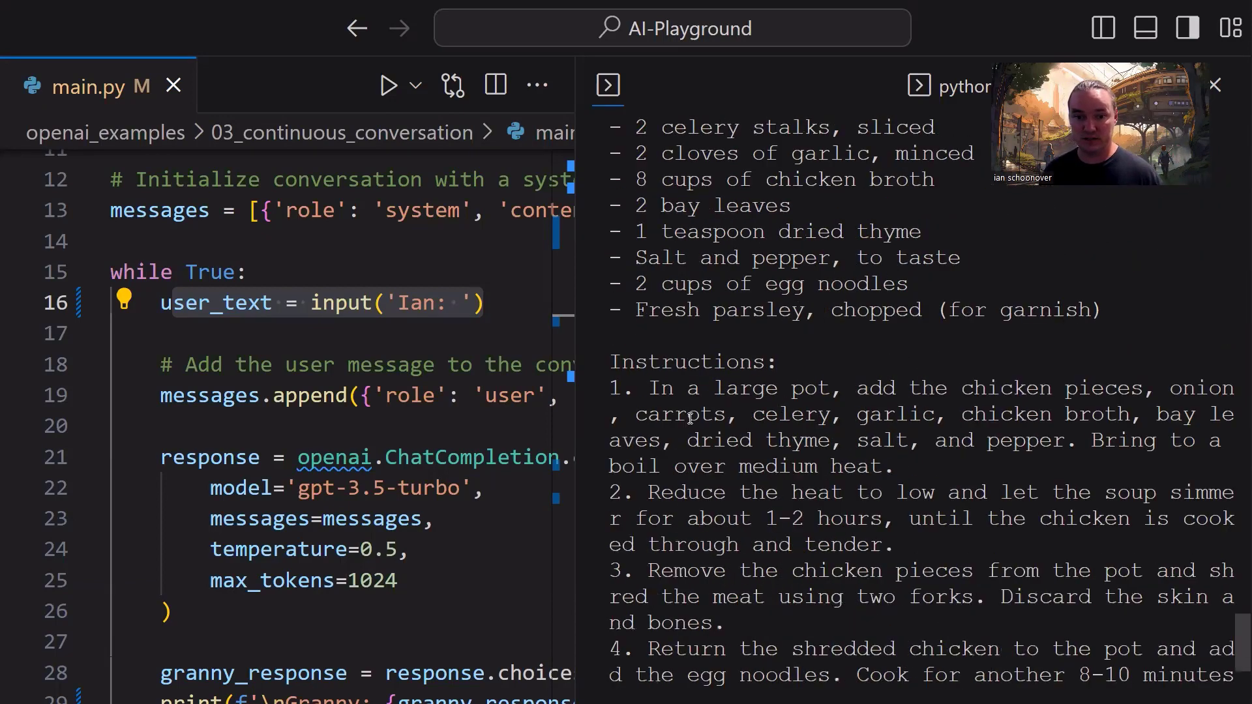
scroll(699, 396, down, 6)
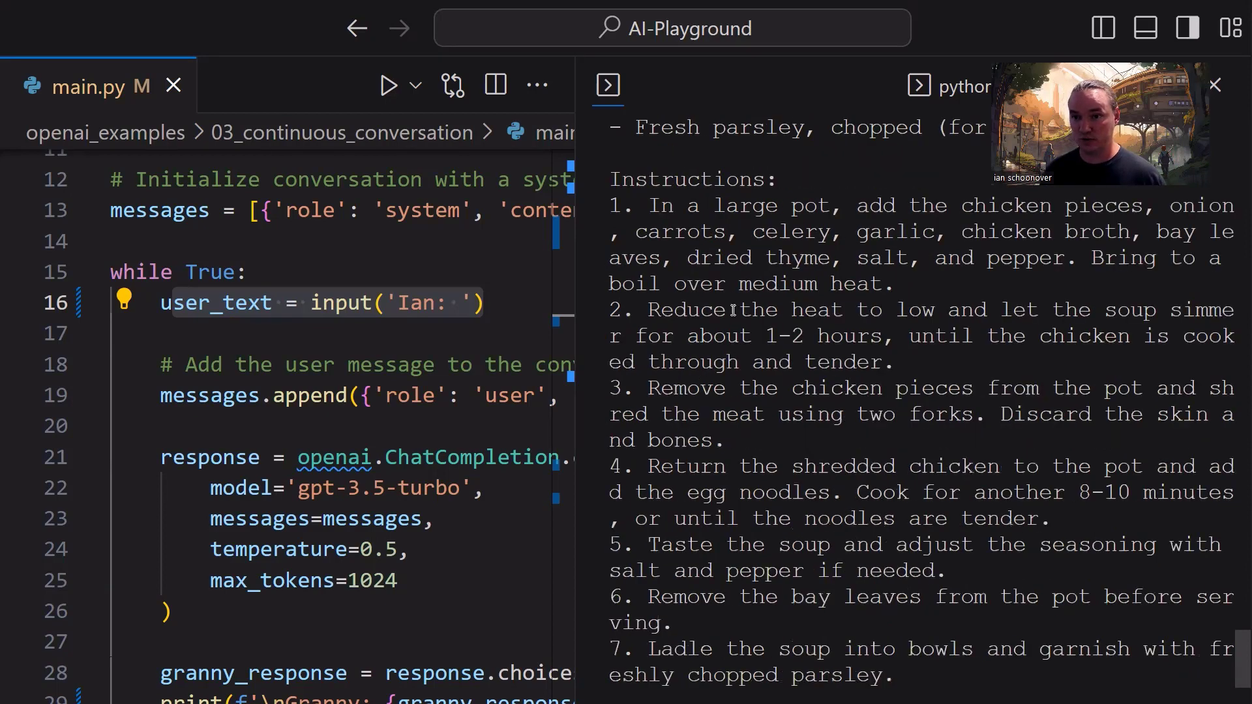
scroll(733, 310, down, 6)
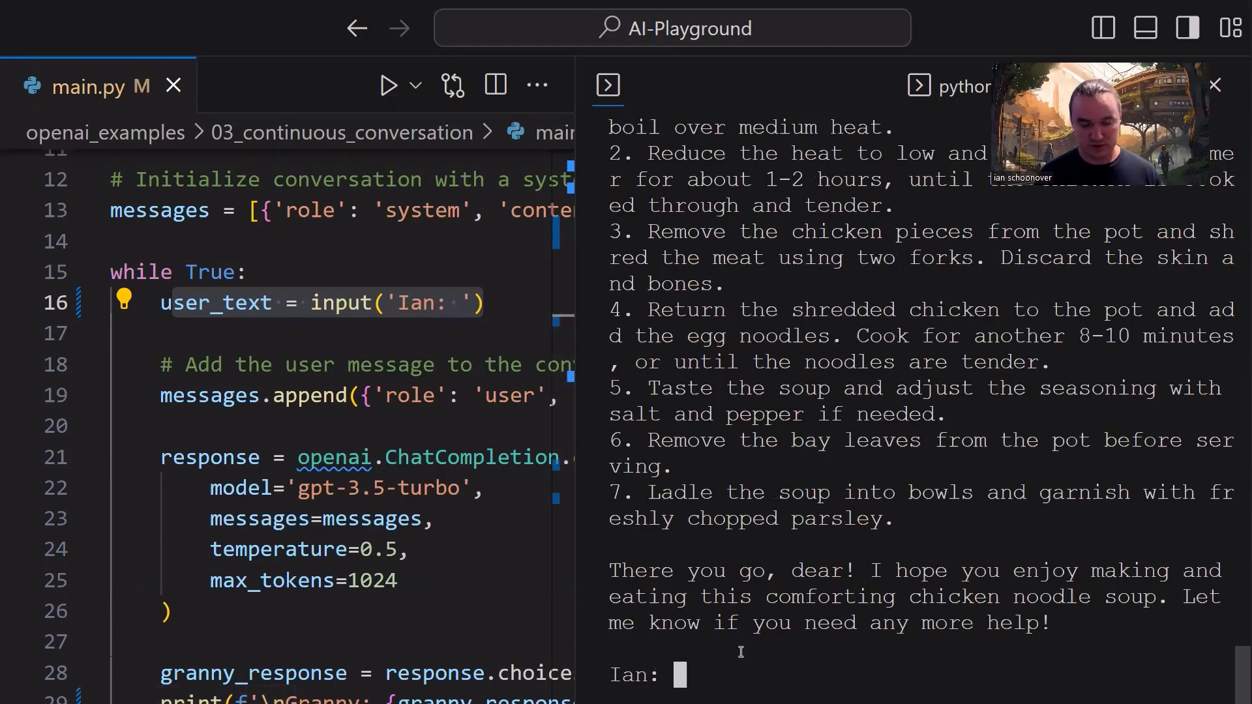
Step: Stop the chatbot with Ctrl+C and close the terminal panel, refocusing main.py
key(ctrl+c)
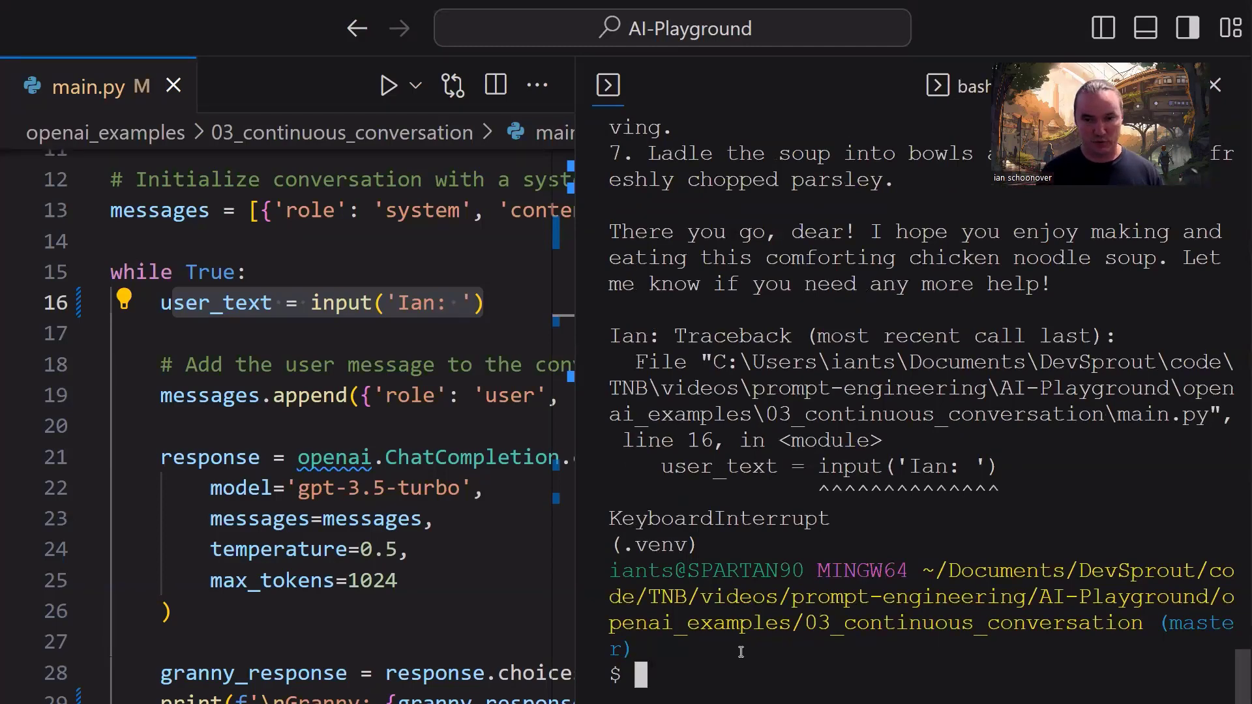
key(ctrl+j)
click(720, 457)
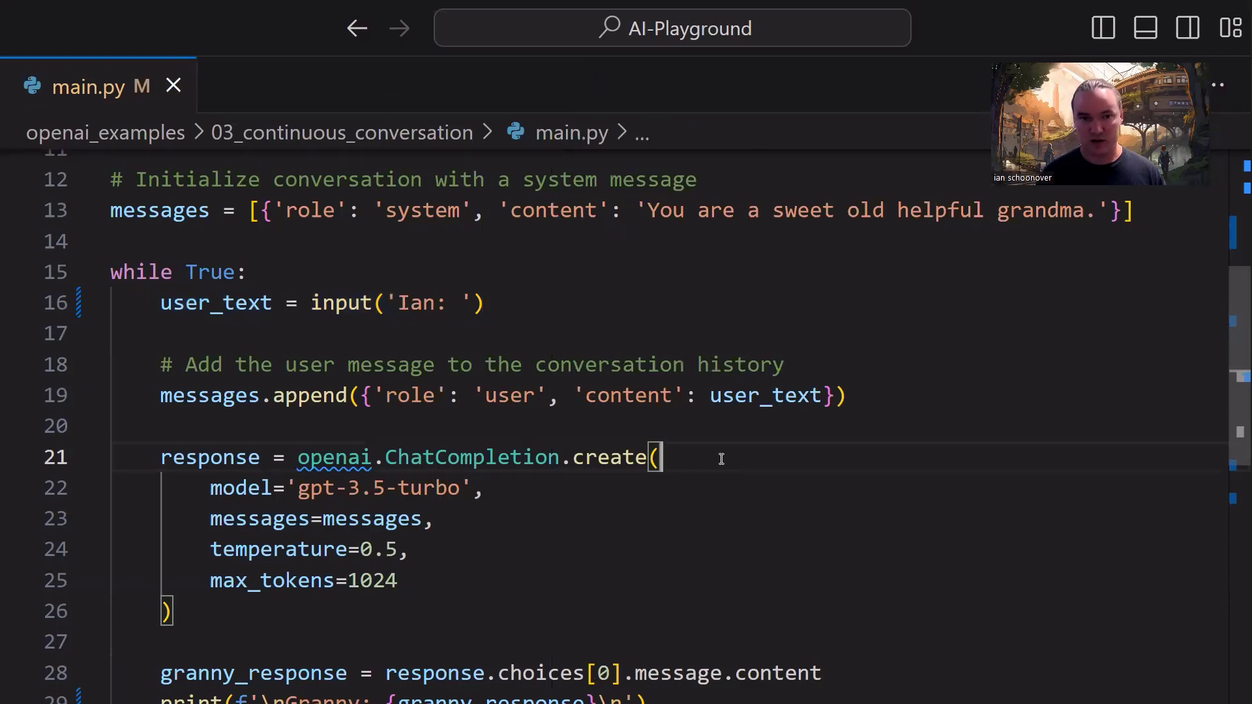
Step: Zoom the interface out so the docstring and while loop show together, with the cursor on line 17
key(ctrl+minus)
key(ctrl+minus)
scroll(721, 457, up, 5)
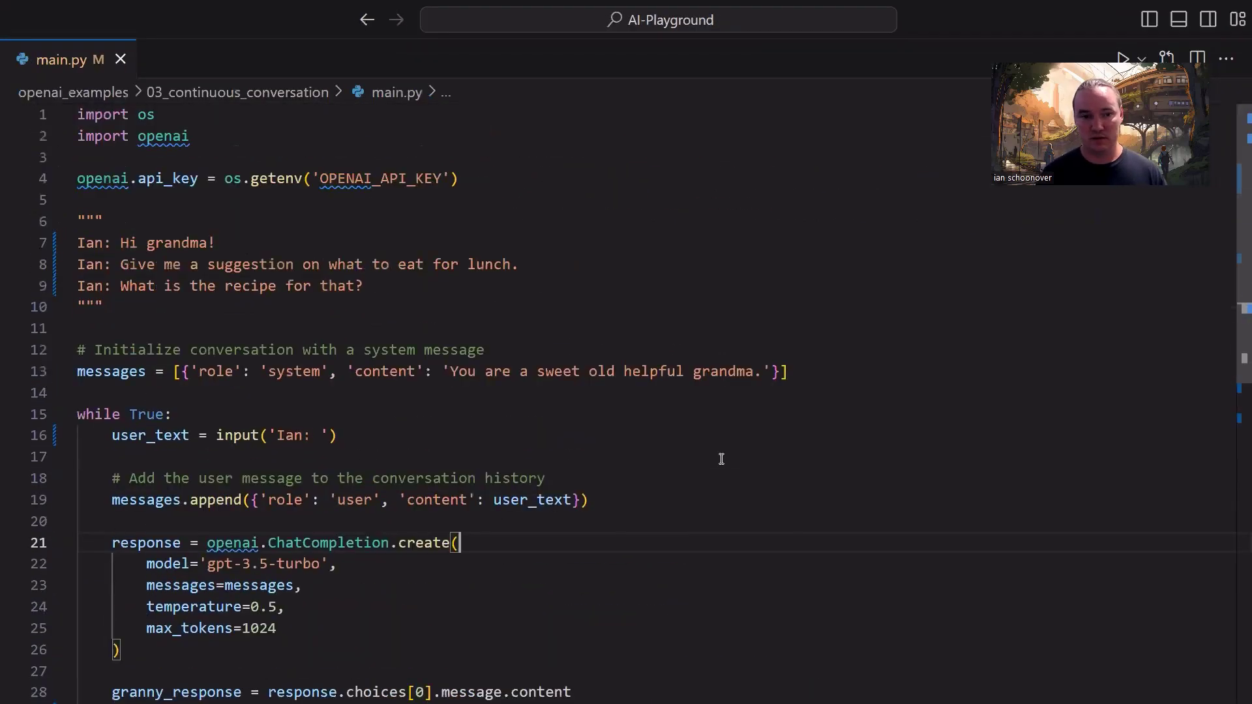
click(721, 458)
scroll(721, 458, down, 3)
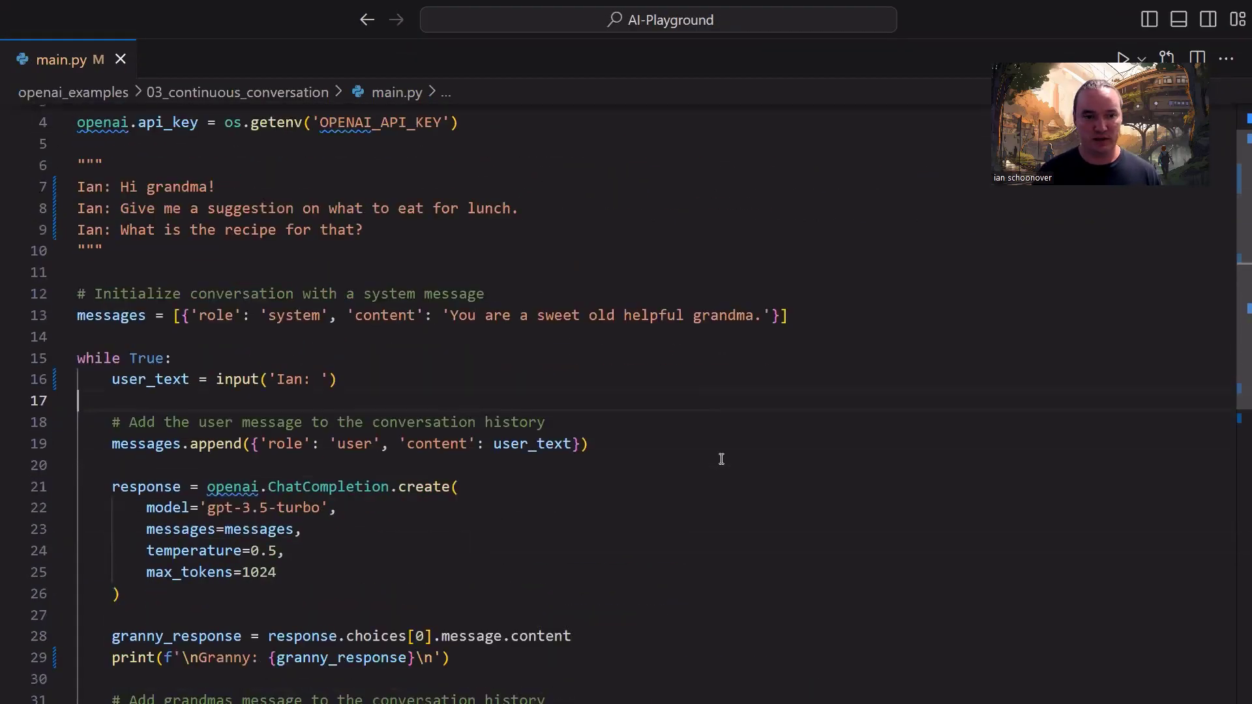